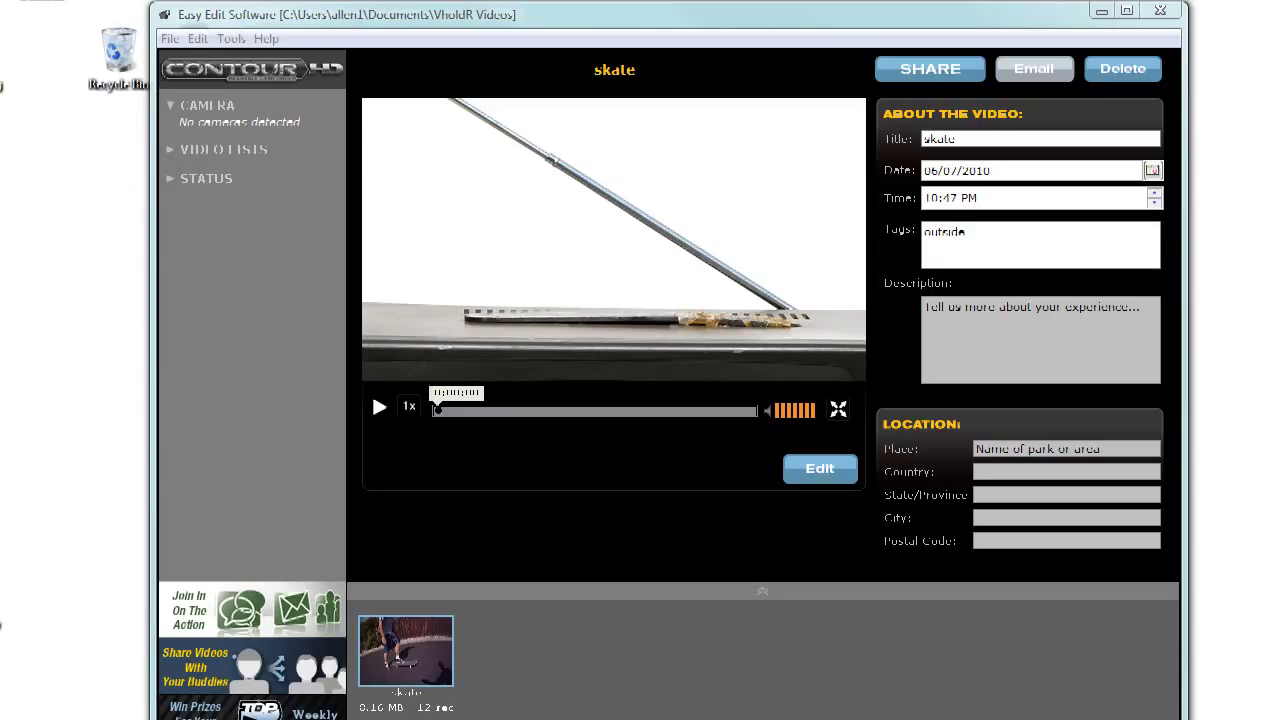
Step: Remove the Easy Edit desktop shortcut, collapse the Camera section and expand Video Lists
left_click_drag(45, 372, 120, 372)
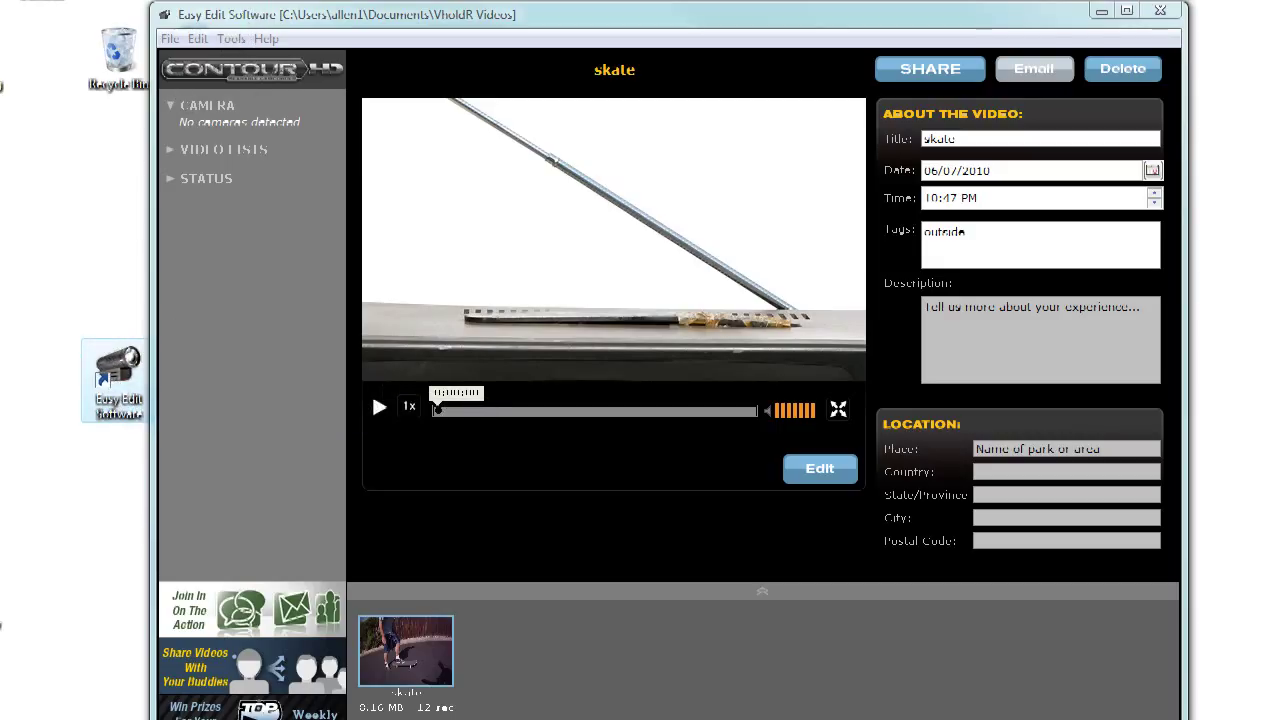
key("Delete")
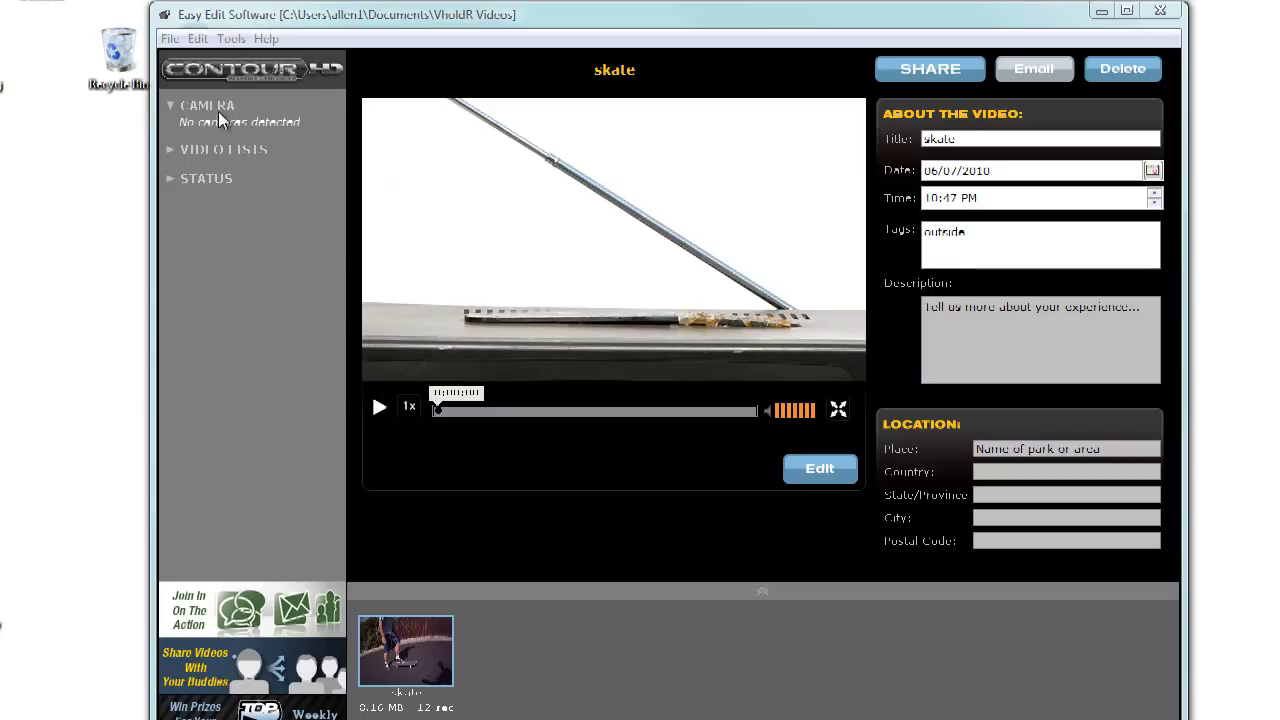
left_click(170, 104)
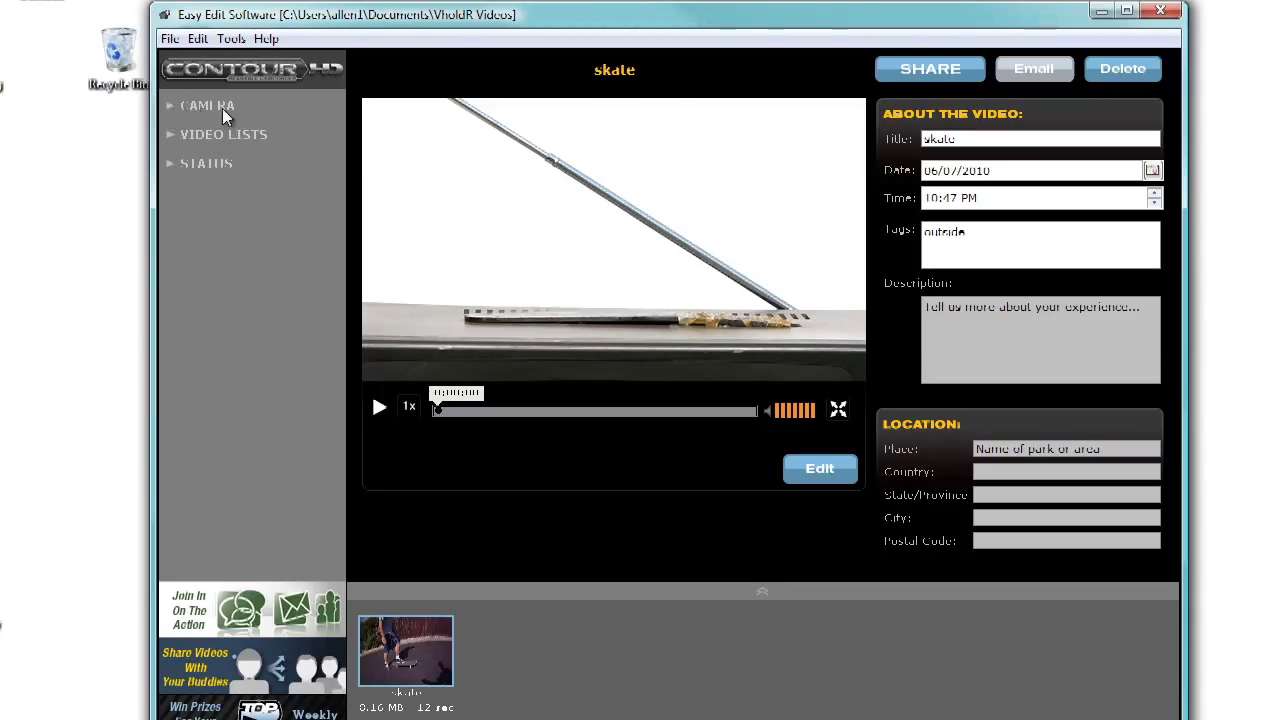
left_click(168, 105)
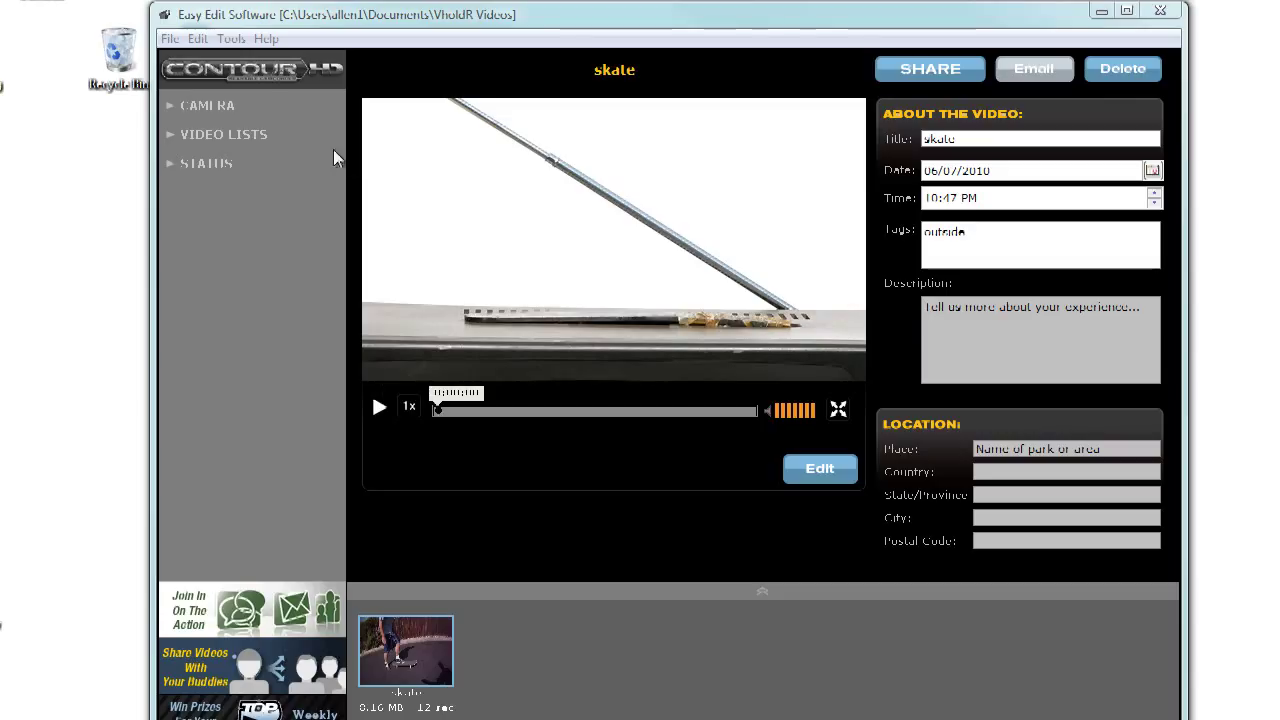
left_click(173, 137)
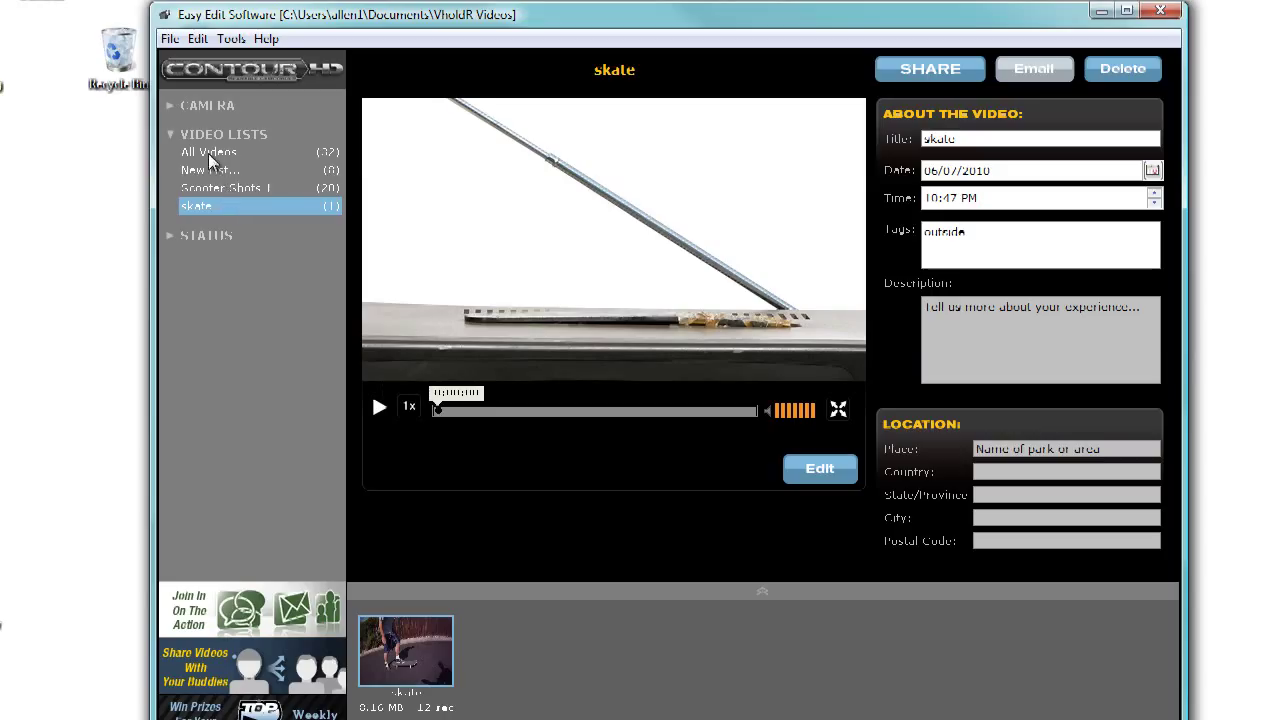
Step: Browse the All Videos, New List, Scooter Shots 1 and skate lists
left_click(212, 154)
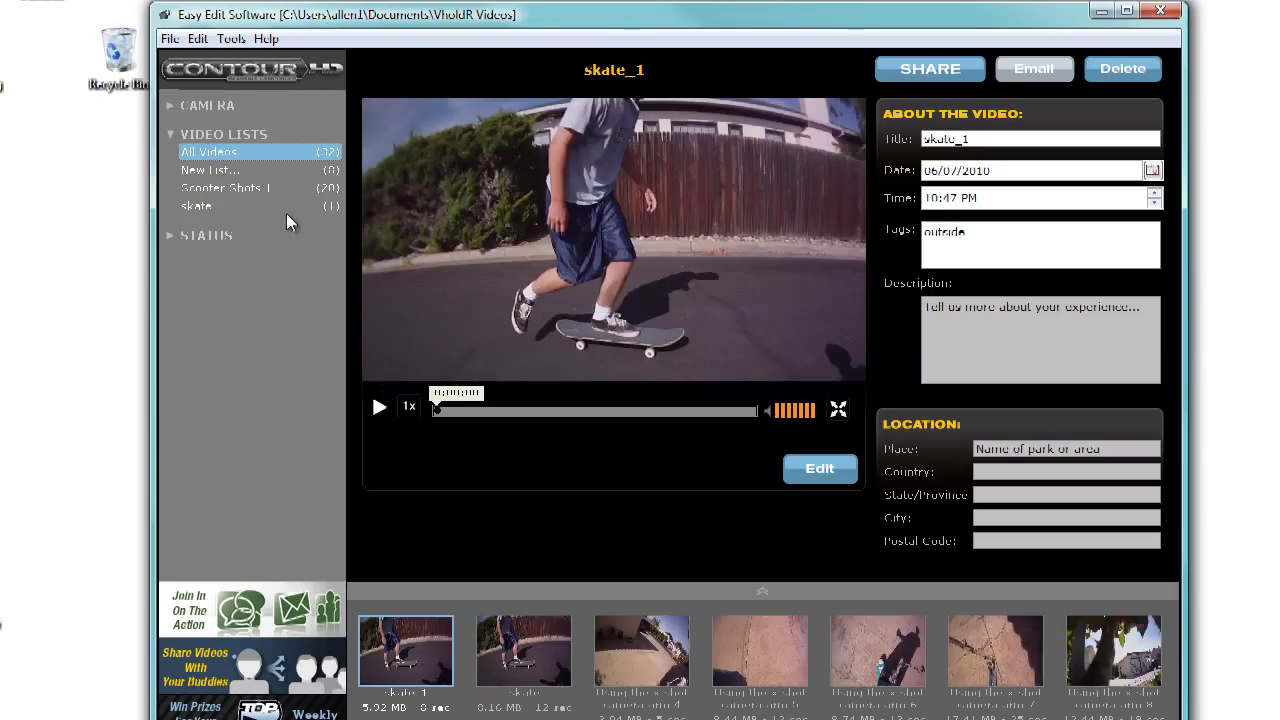
left_click(212, 171)
left_click(216, 194)
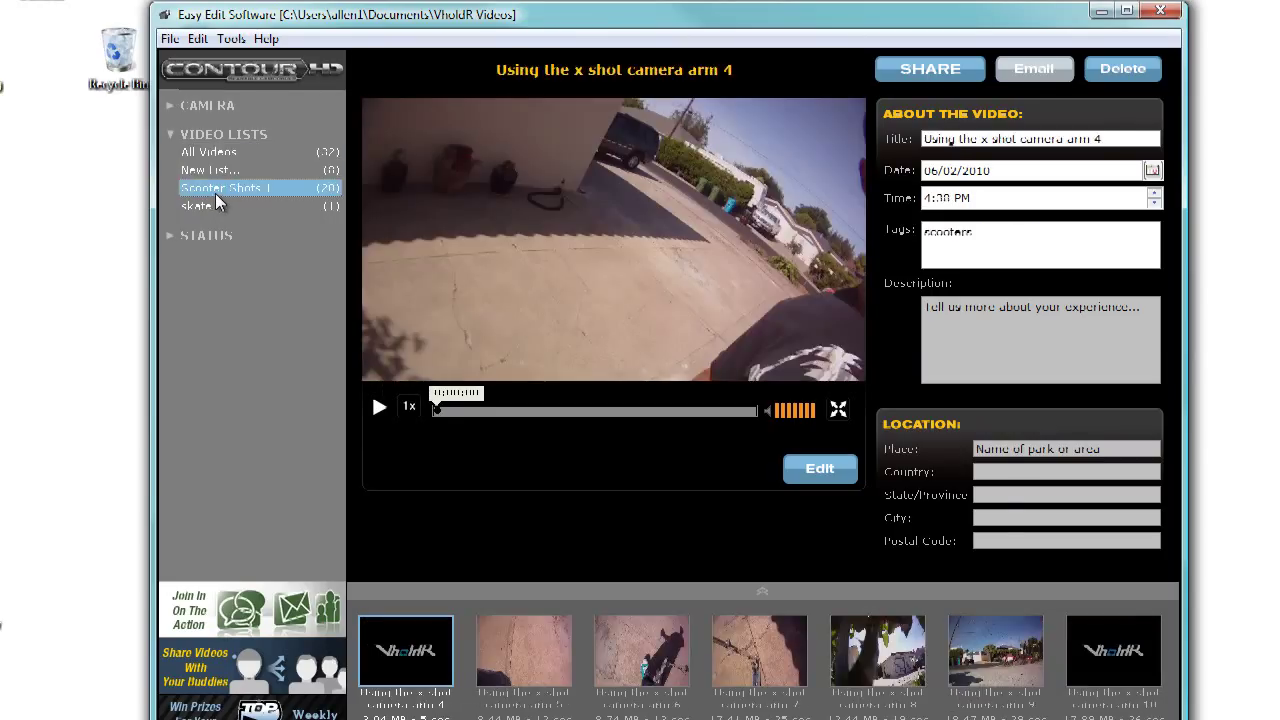
left_click(201, 206)
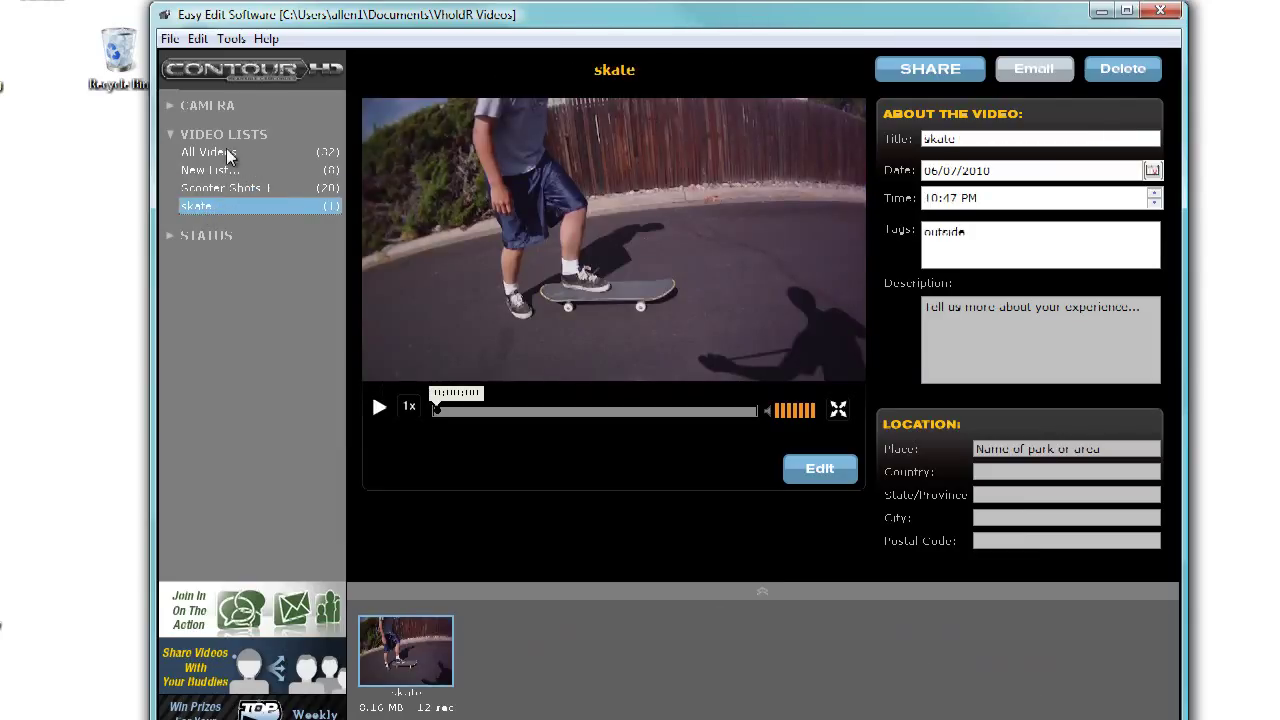
left_click(230, 156)
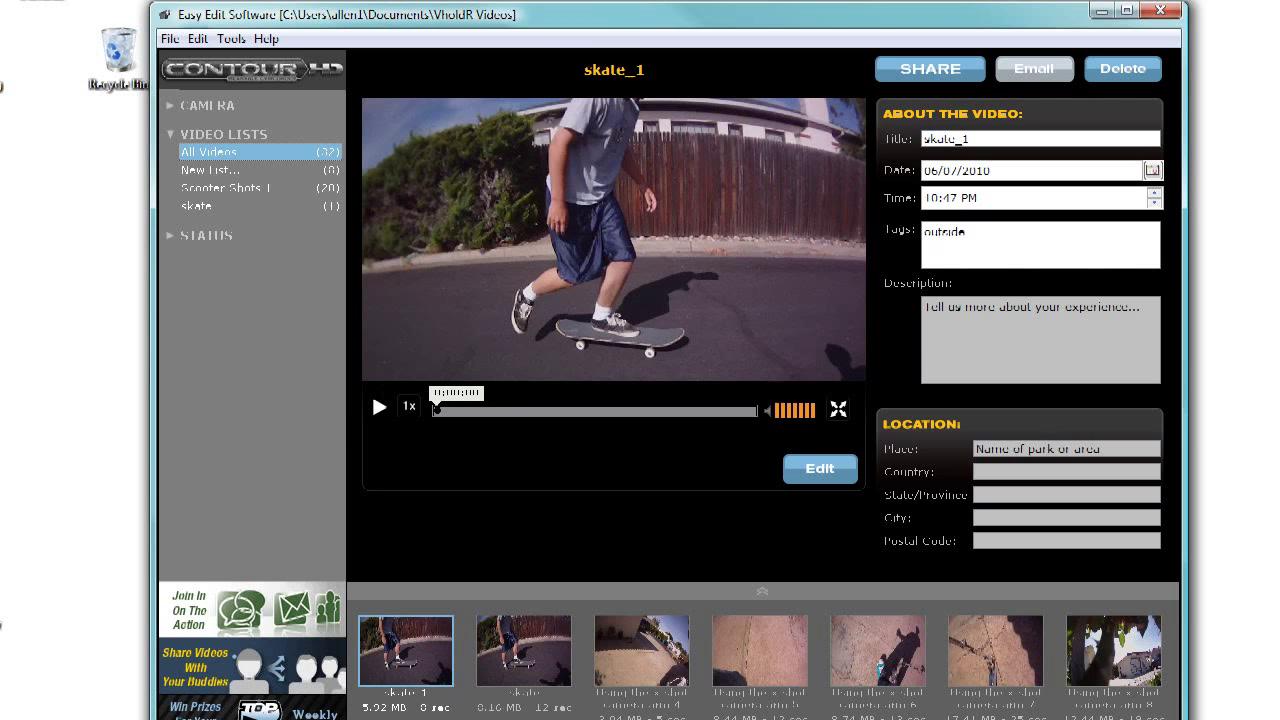
scroll(634, 666, "down", 5)
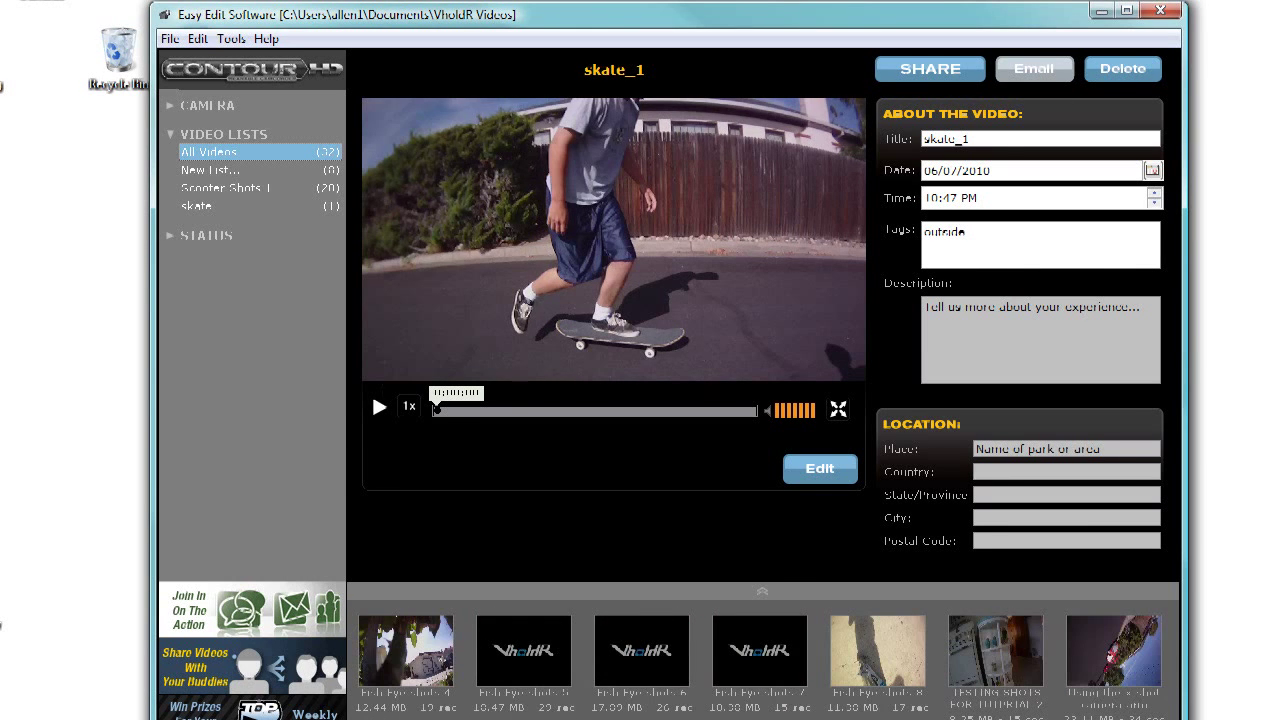
scroll(634, 666, "up", 3)
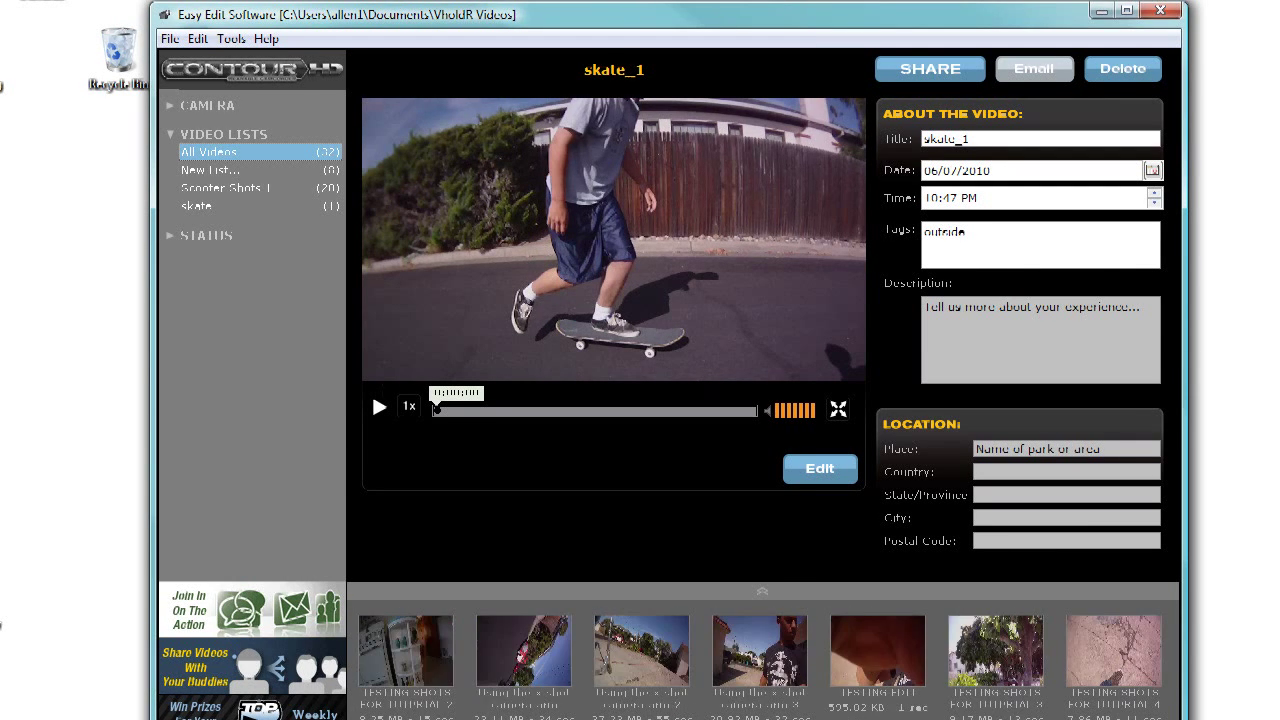
scroll(716, 666, "up", 5)
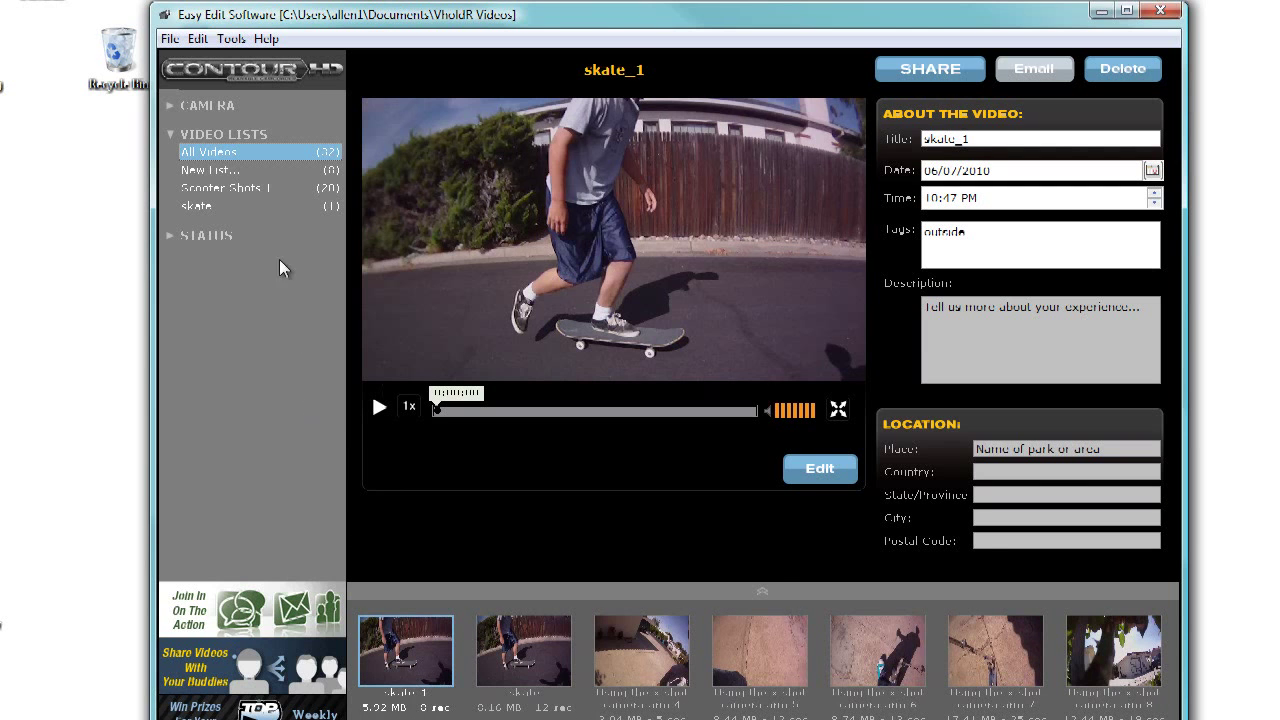
Step: Preview the New List testing clips and the Scooter Shots 1 camera arm 7–10 clips
left_click(210, 172)
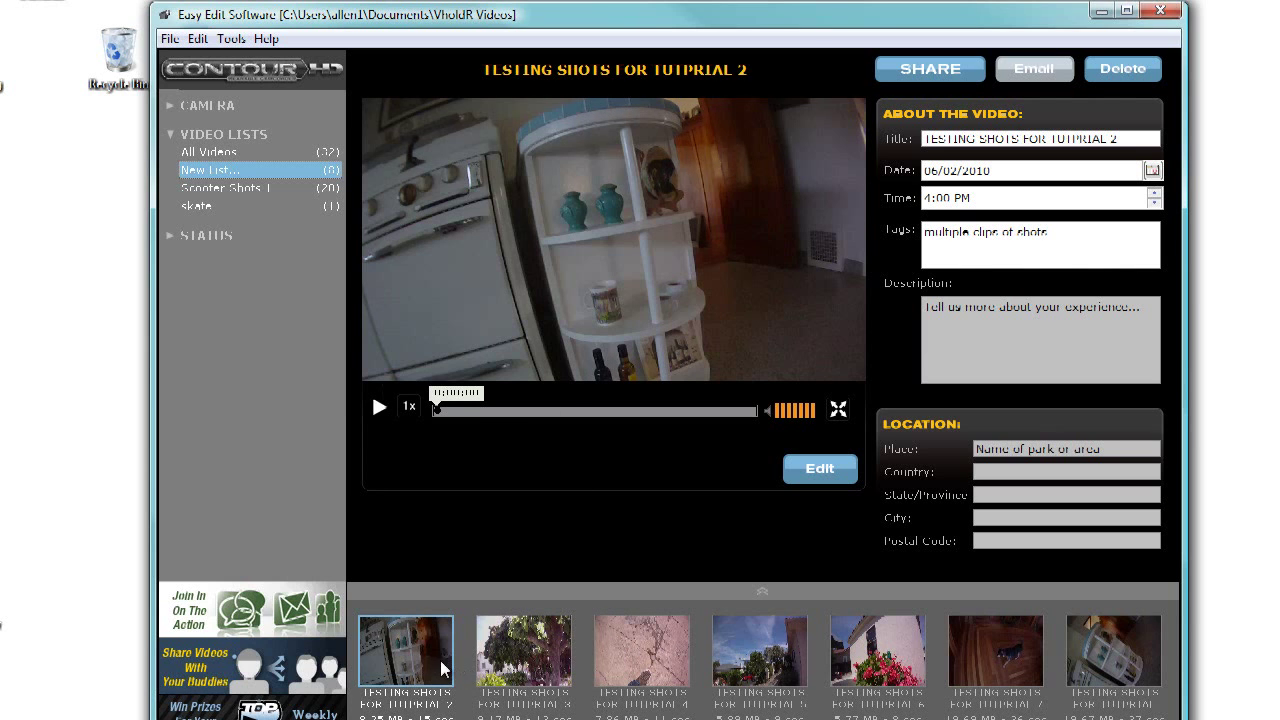
left_click(558, 650)
left_click(655, 660)
left_click(754, 656)
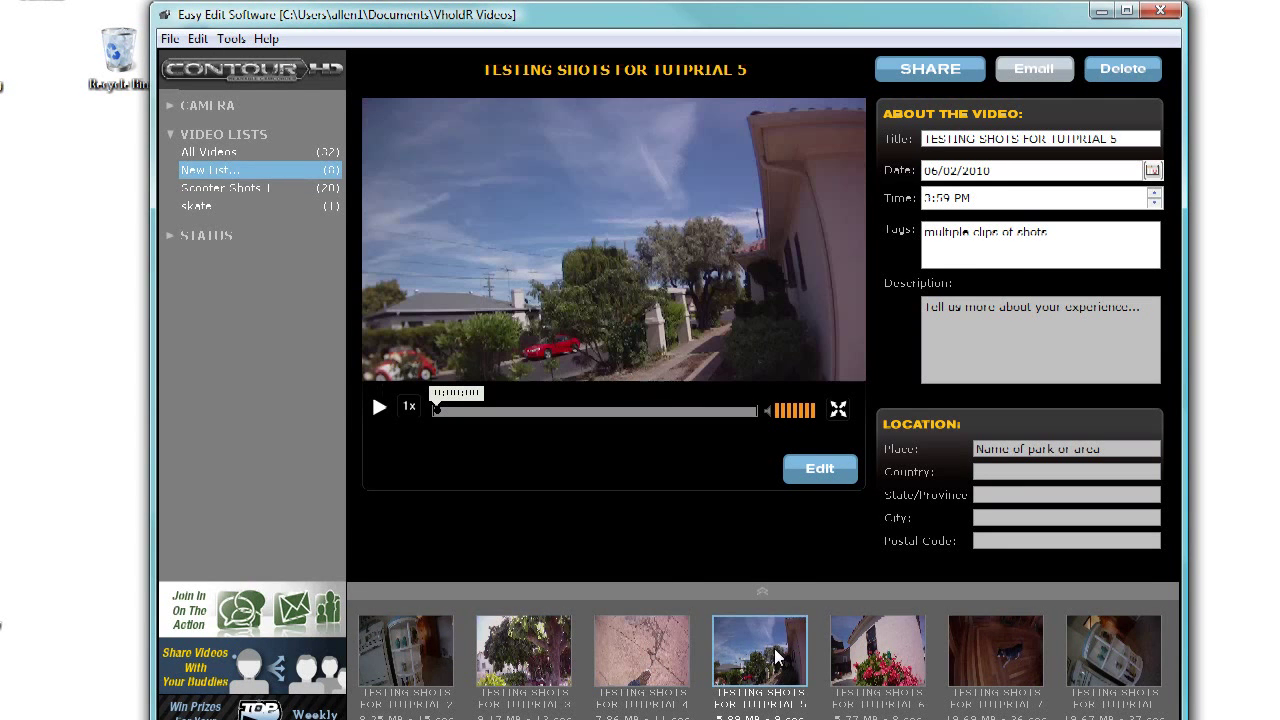
left_click(232, 190)
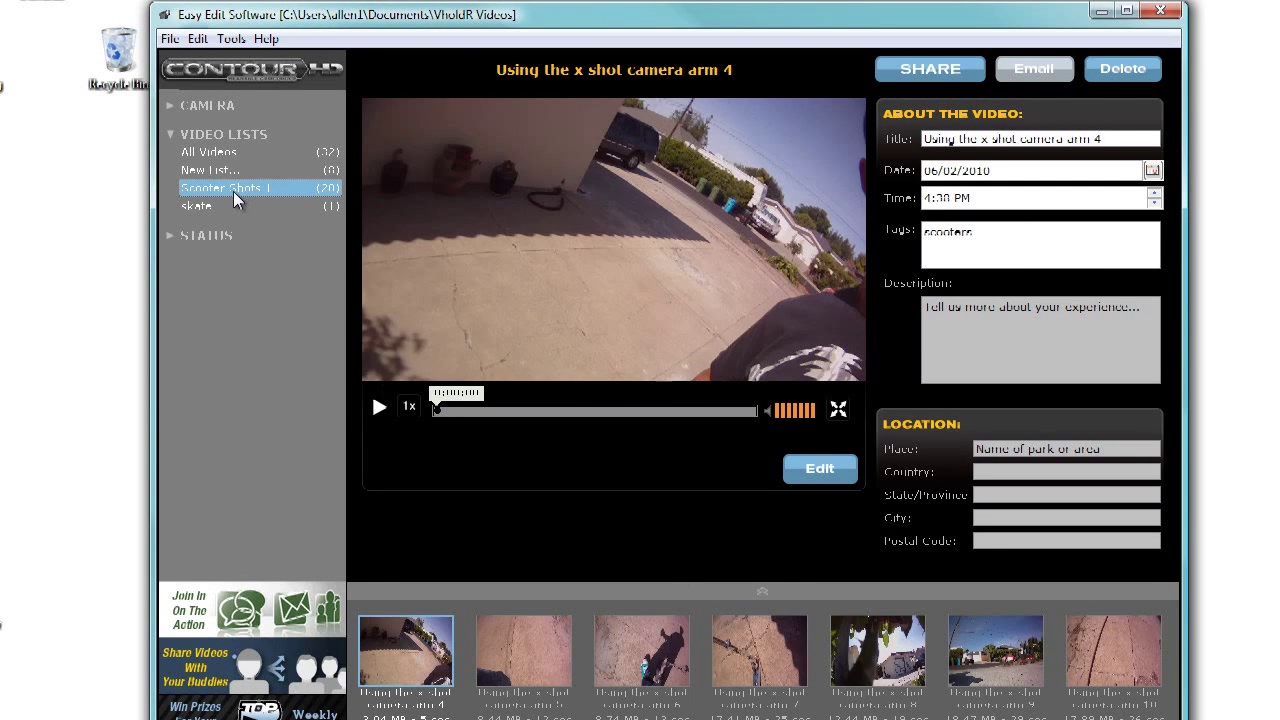
left_click(793, 638)
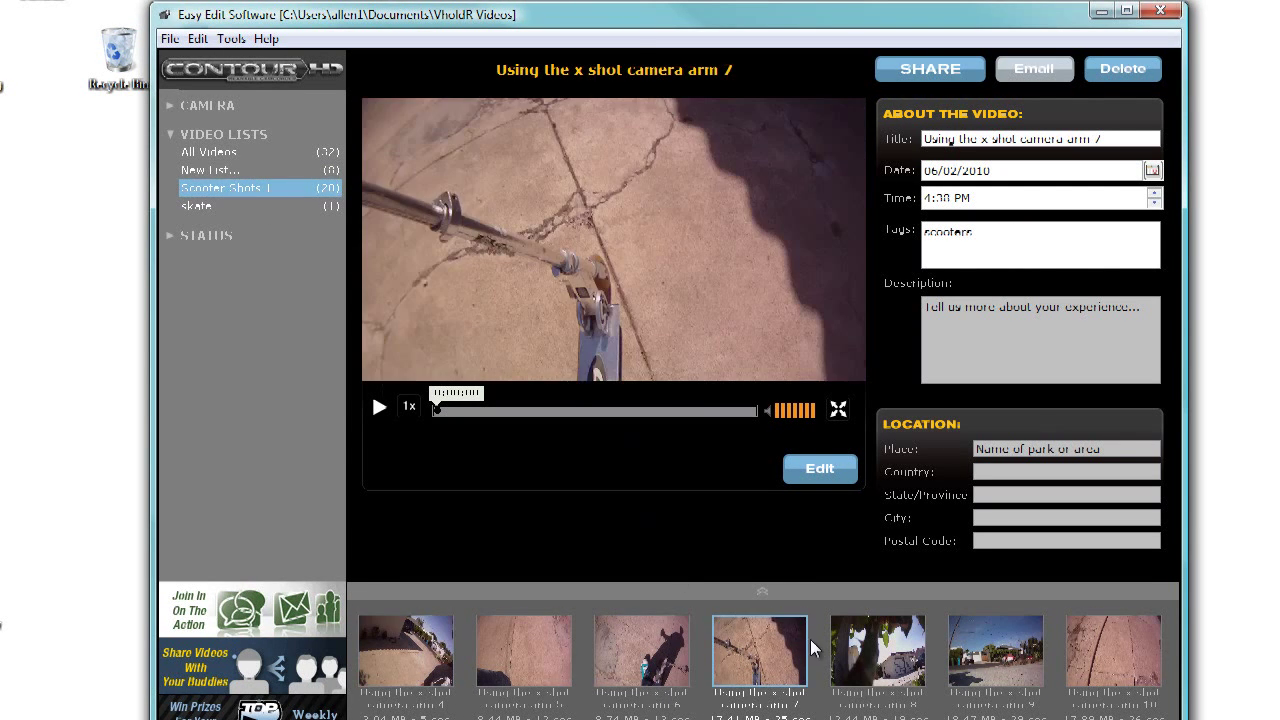
left_click(866, 653)
left_click(988, 645)
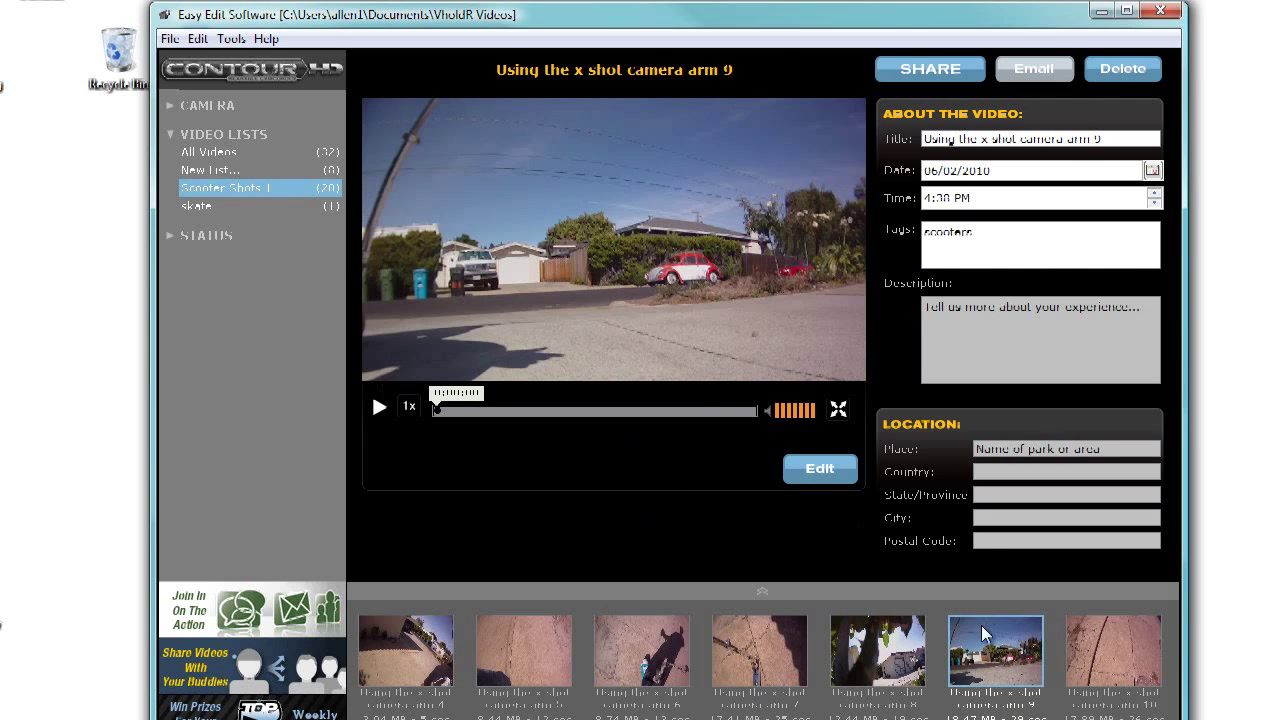
left_click(1140, 640)
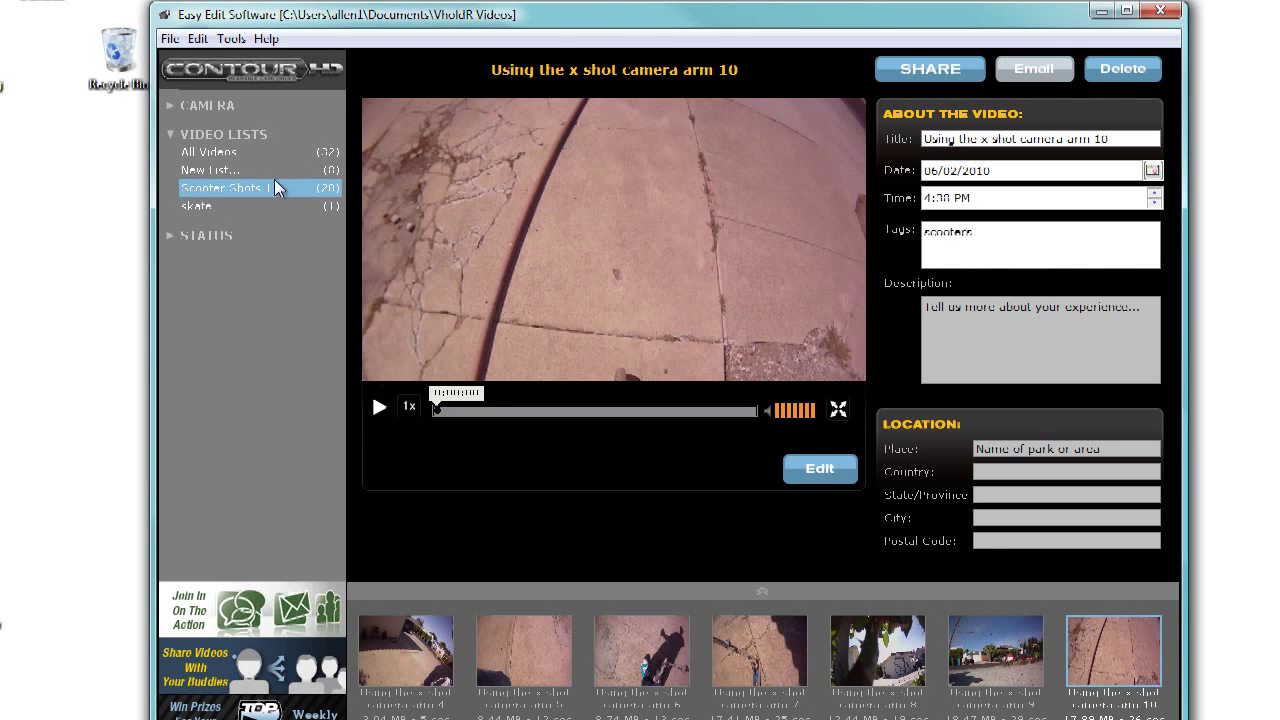
Step: Play the skate clip to about 0:05, pause it, and expand the Status section
left_click(207, 208)
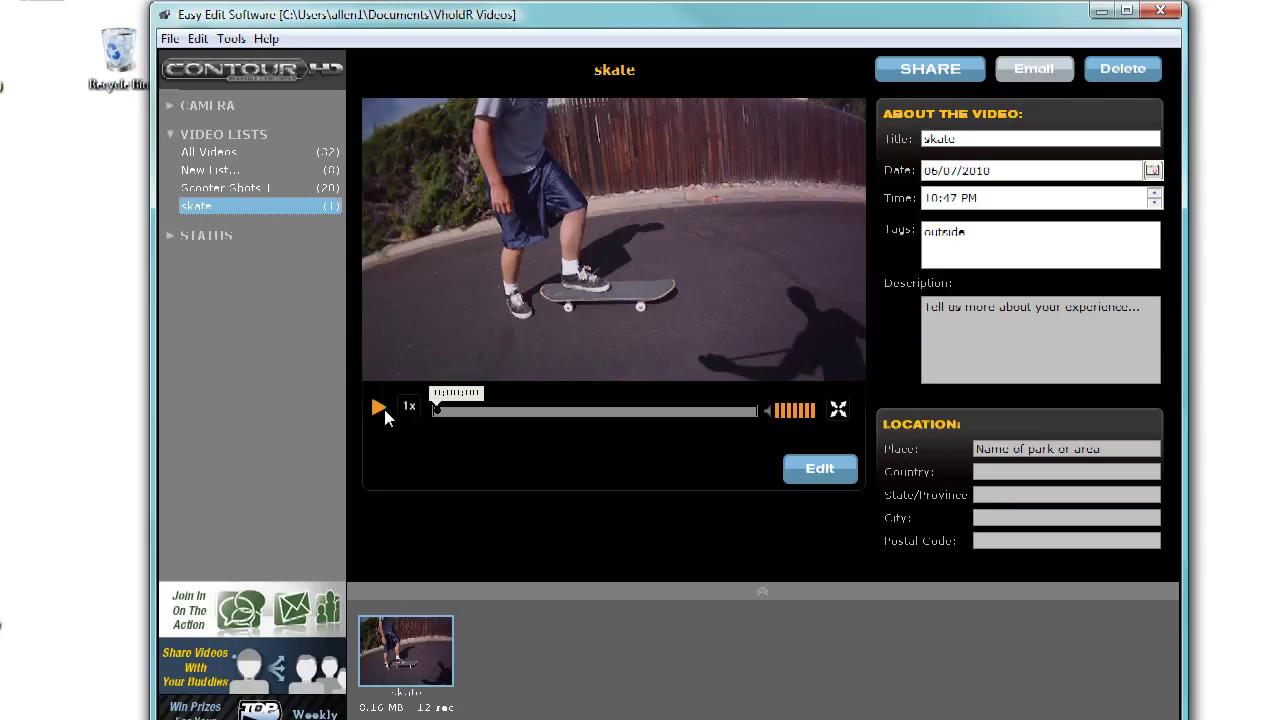
left_click(379, 408)
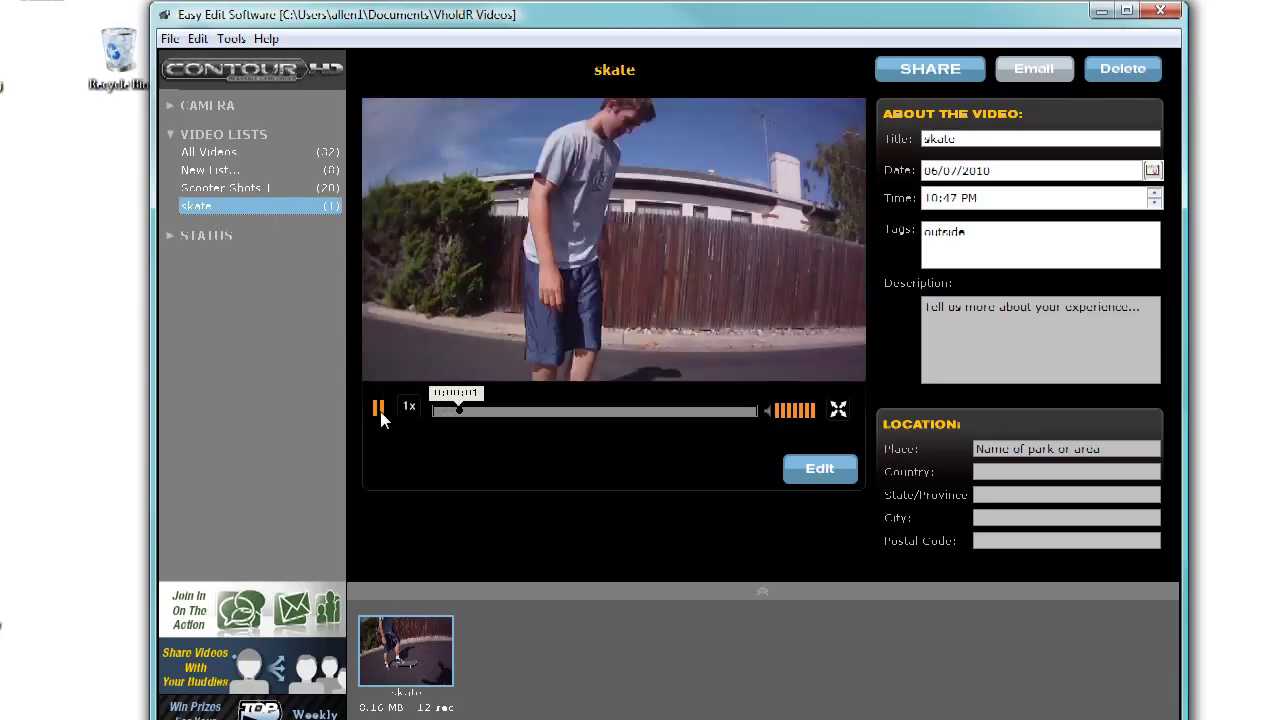
left_click(381, 409)
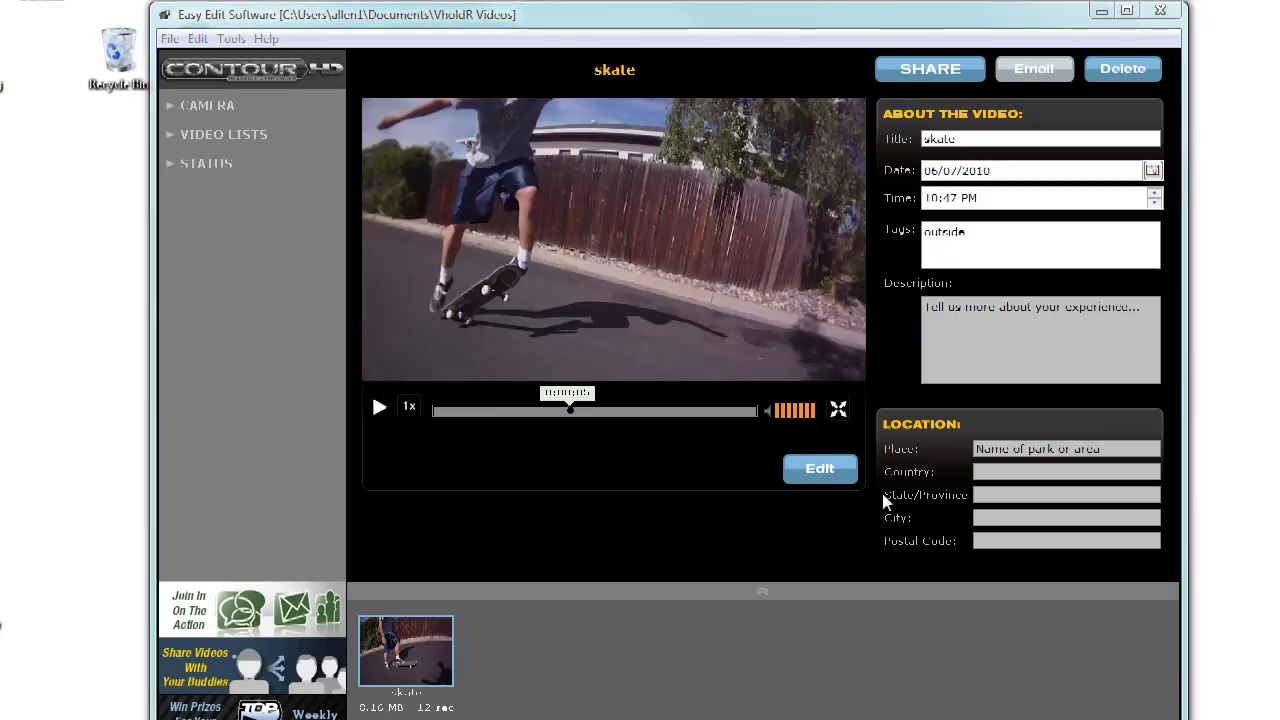
left_click(169, 164)
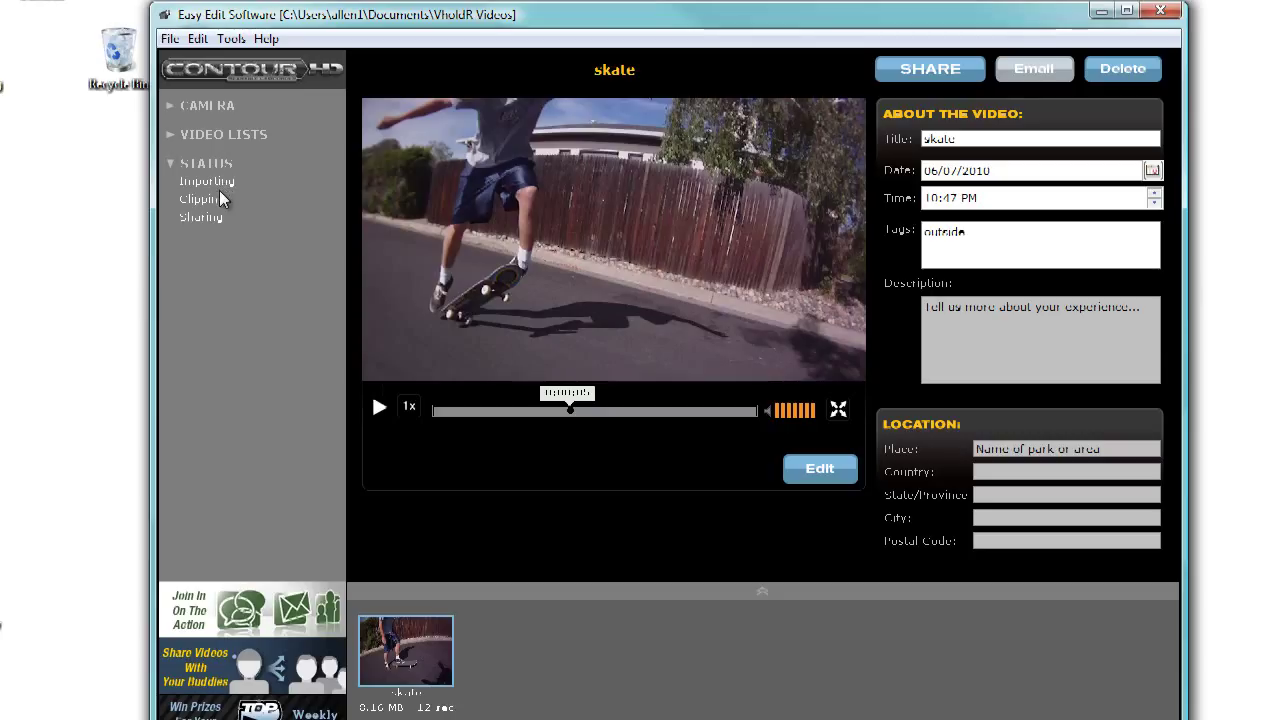
left_click(206, 182)
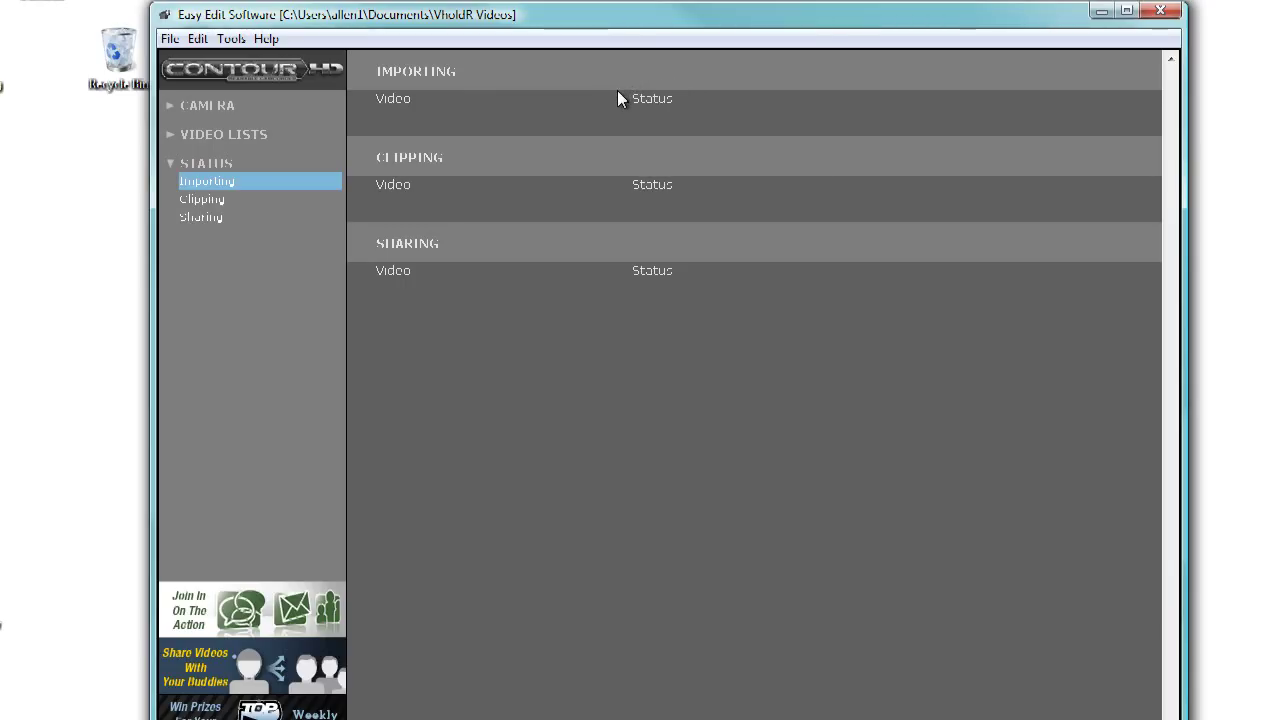
left_click(208, 198)
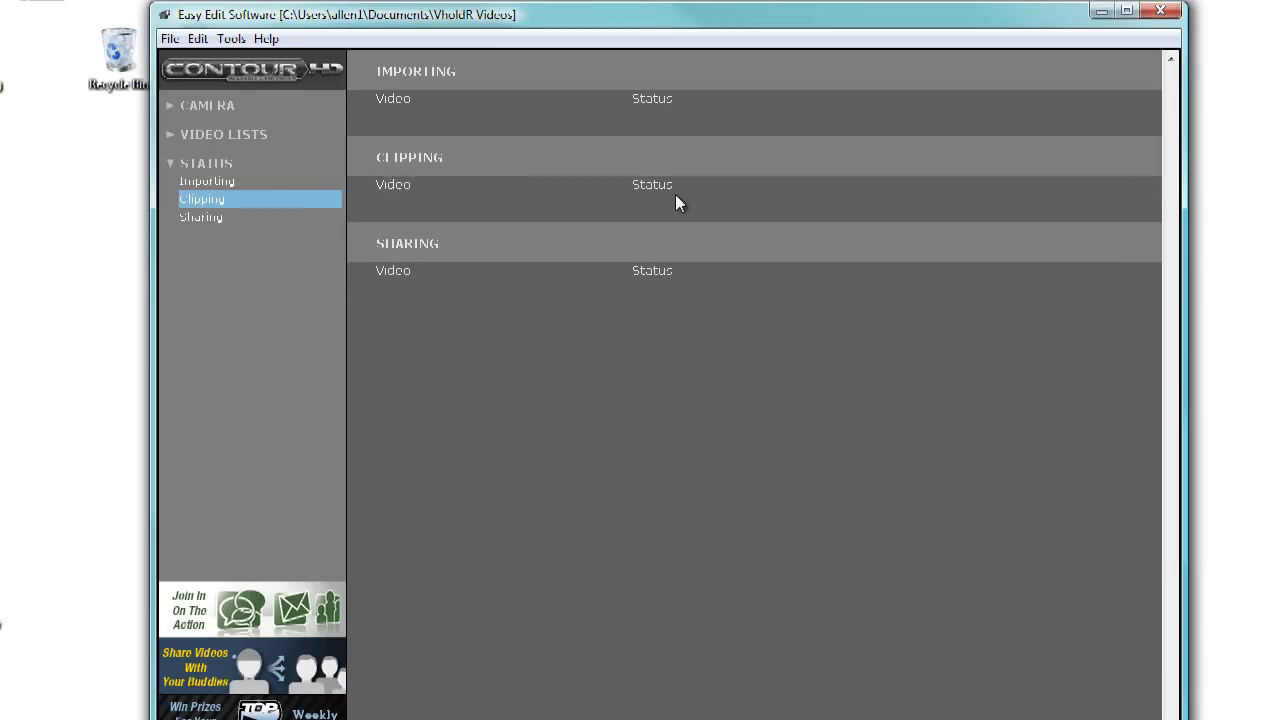
left_click(203, 218)
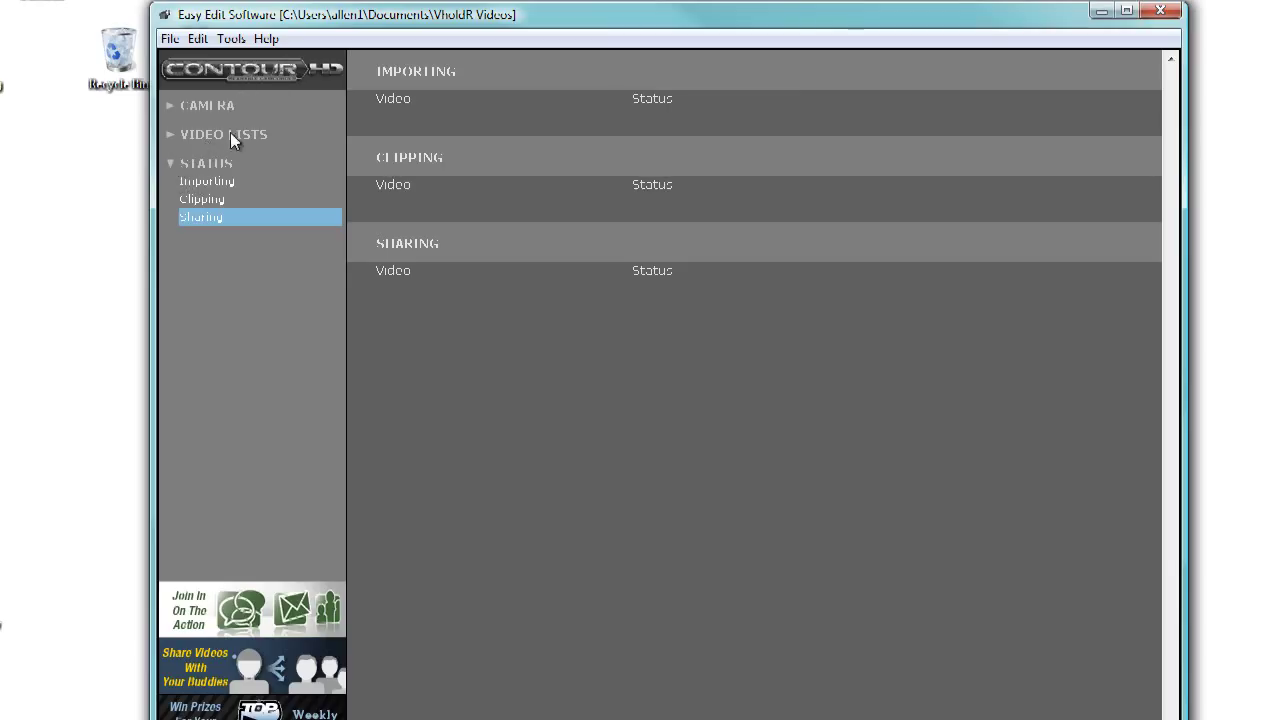
left_click(170, 163)
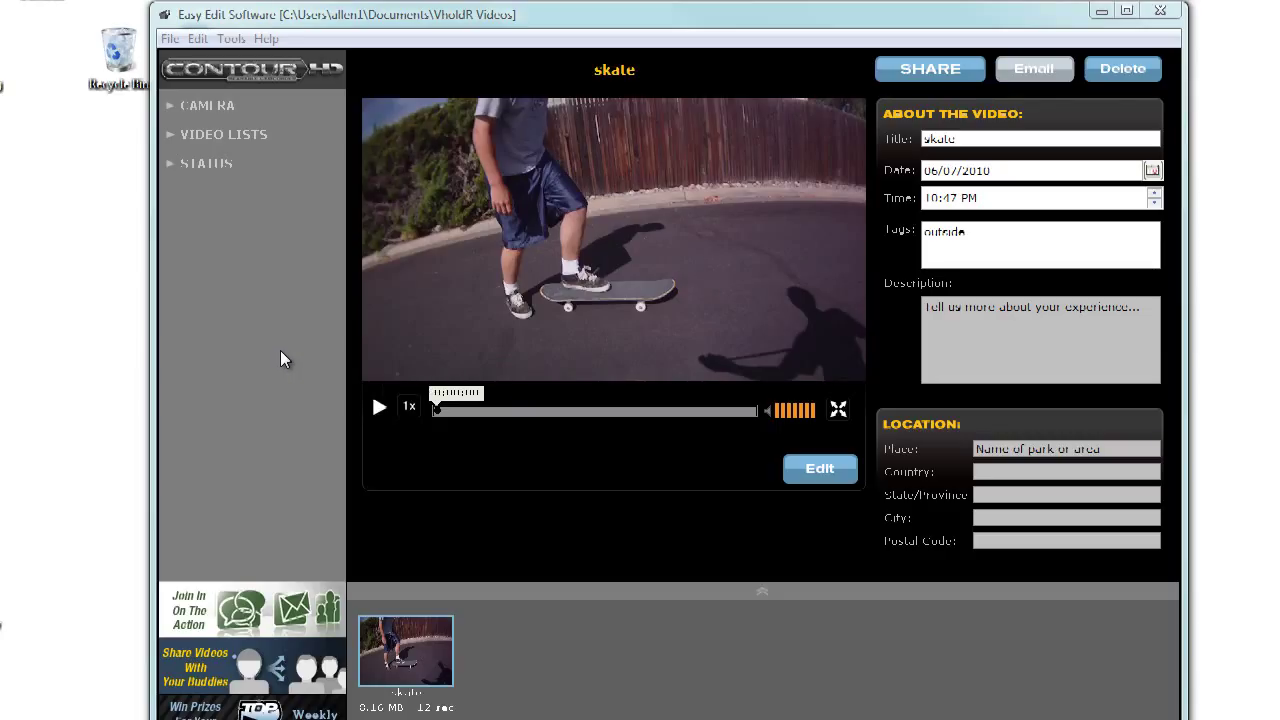
left_click(169, 105)
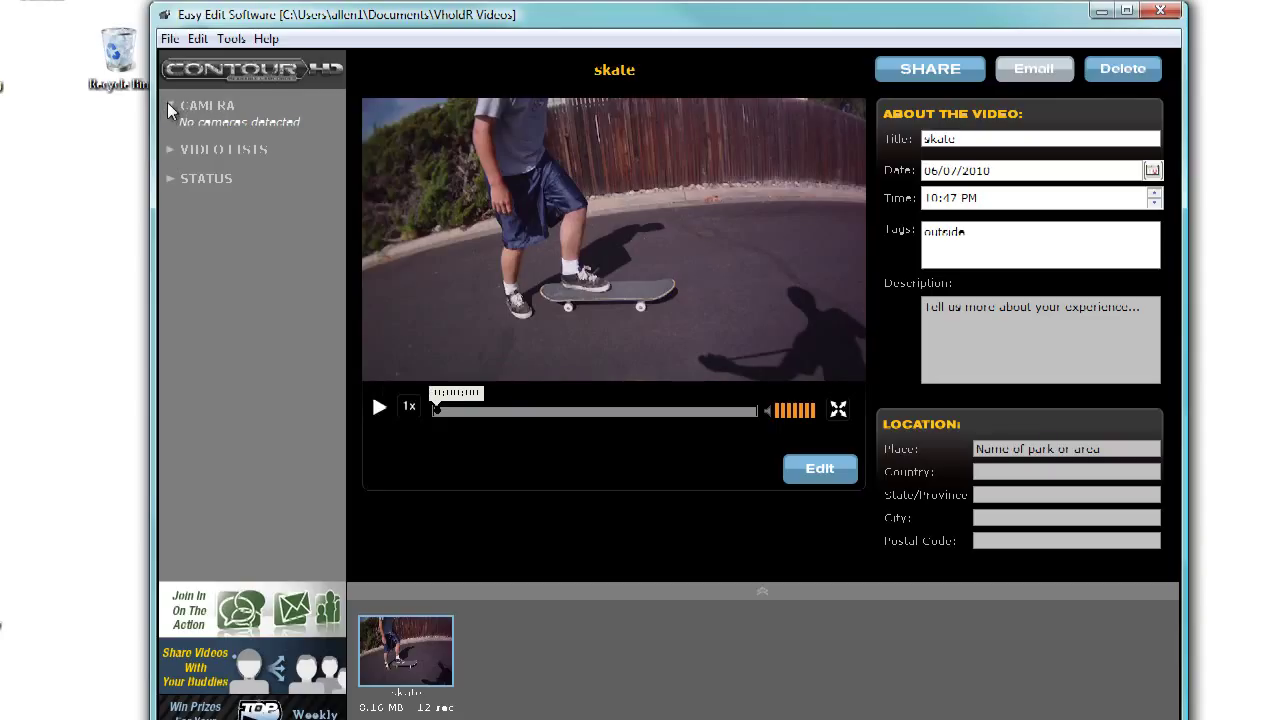
Step: Collapse Camera, expand Video Lists and select the skate clip's Date field
left_click(171, 102)
left_click(210, 134)
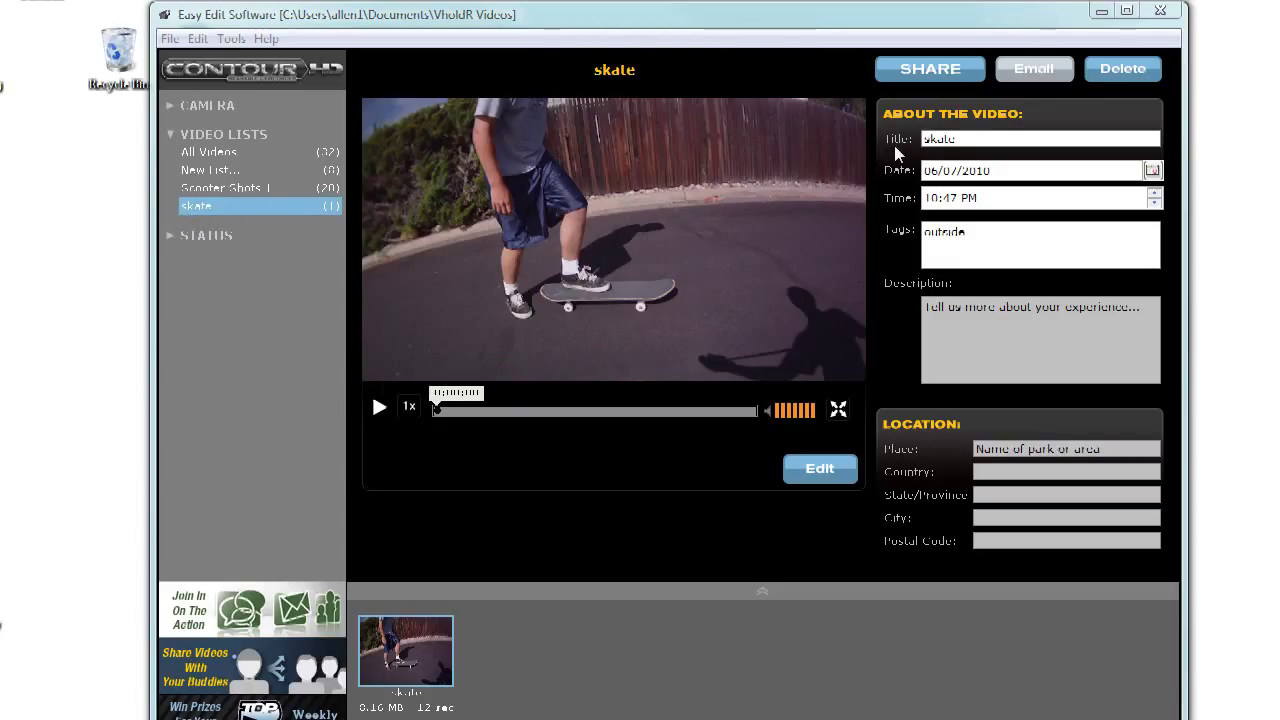
left_click(991, 171)
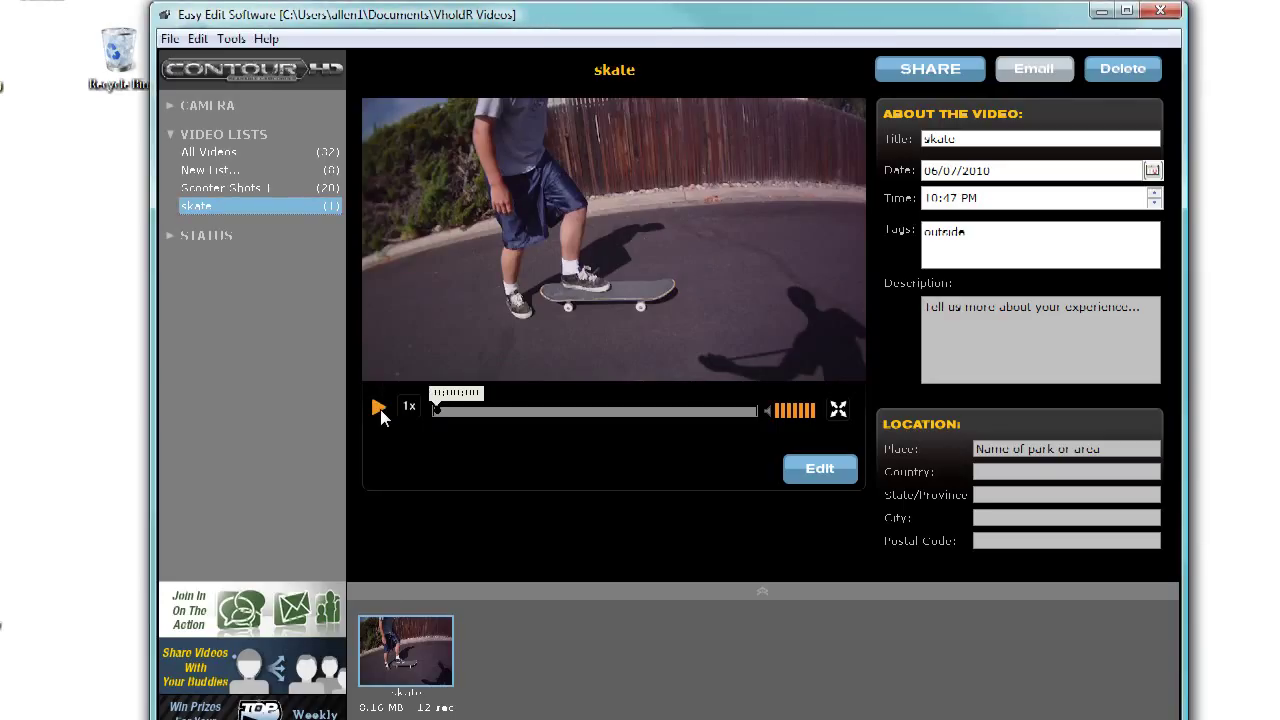
Step: Play and pause the skate video, then scrub back to about 0:00:07
left_click(380, 410)
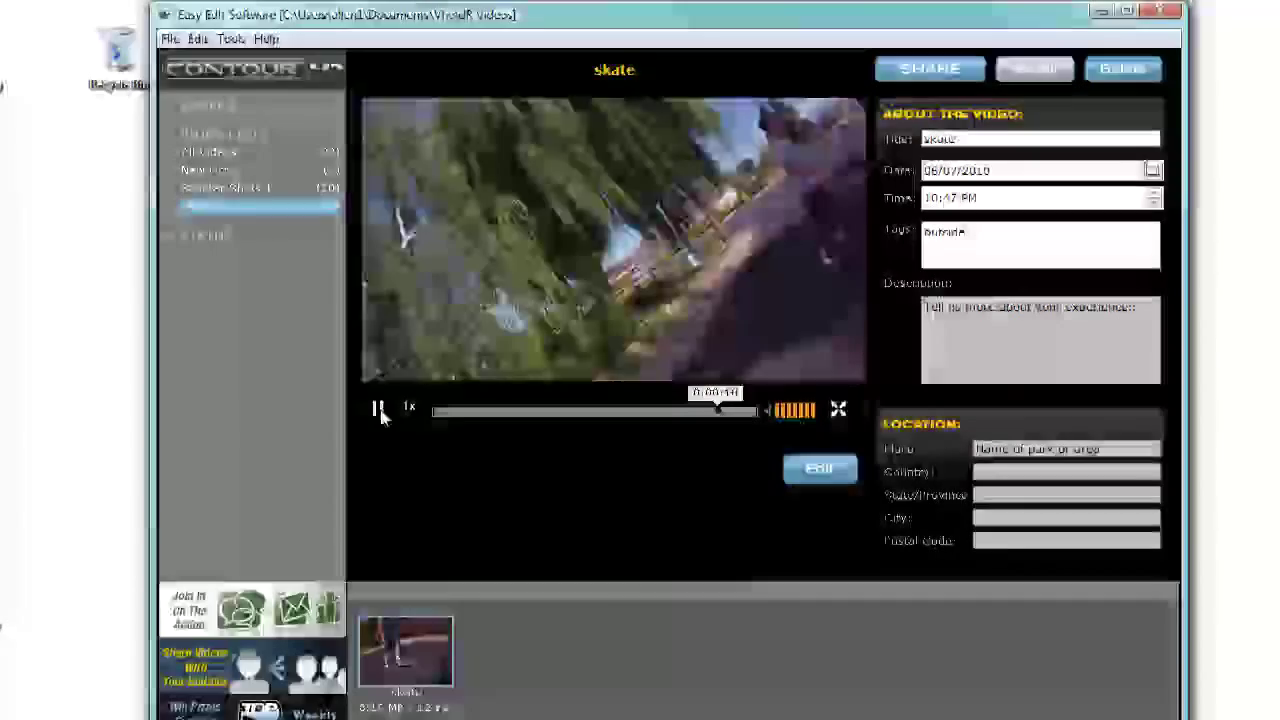
left_click(379, 411)
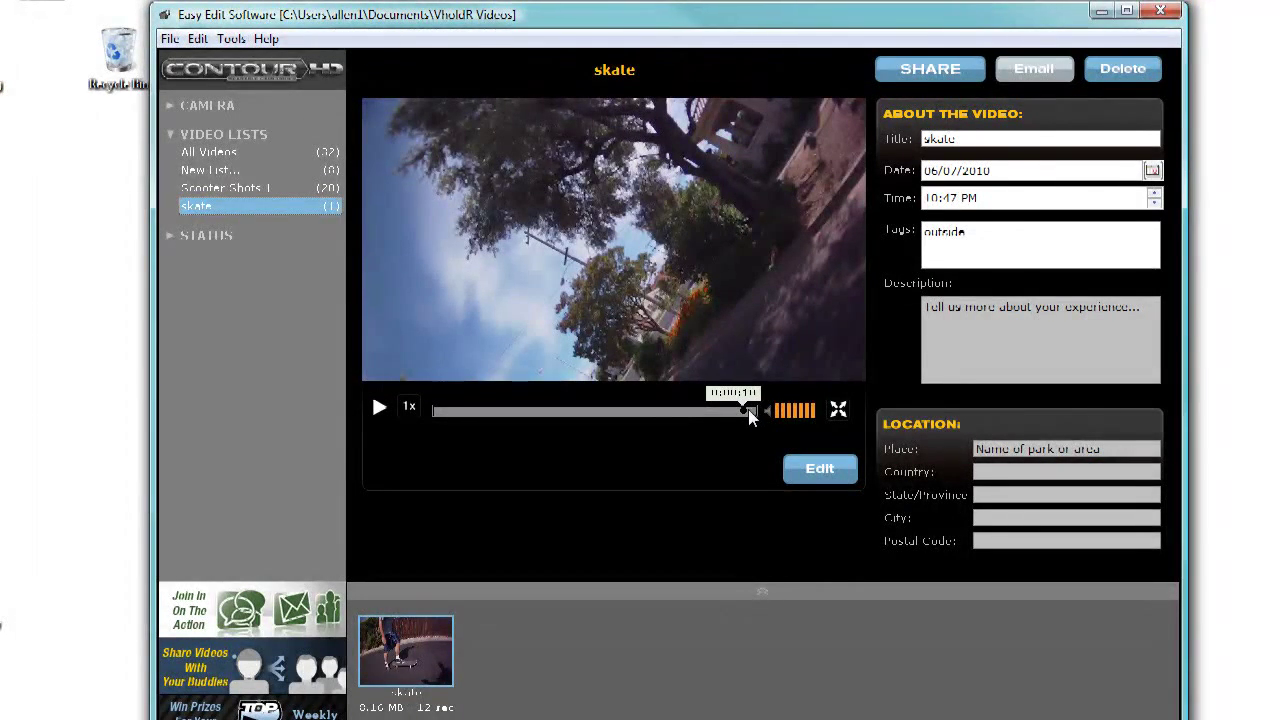
left_click(706, 409)
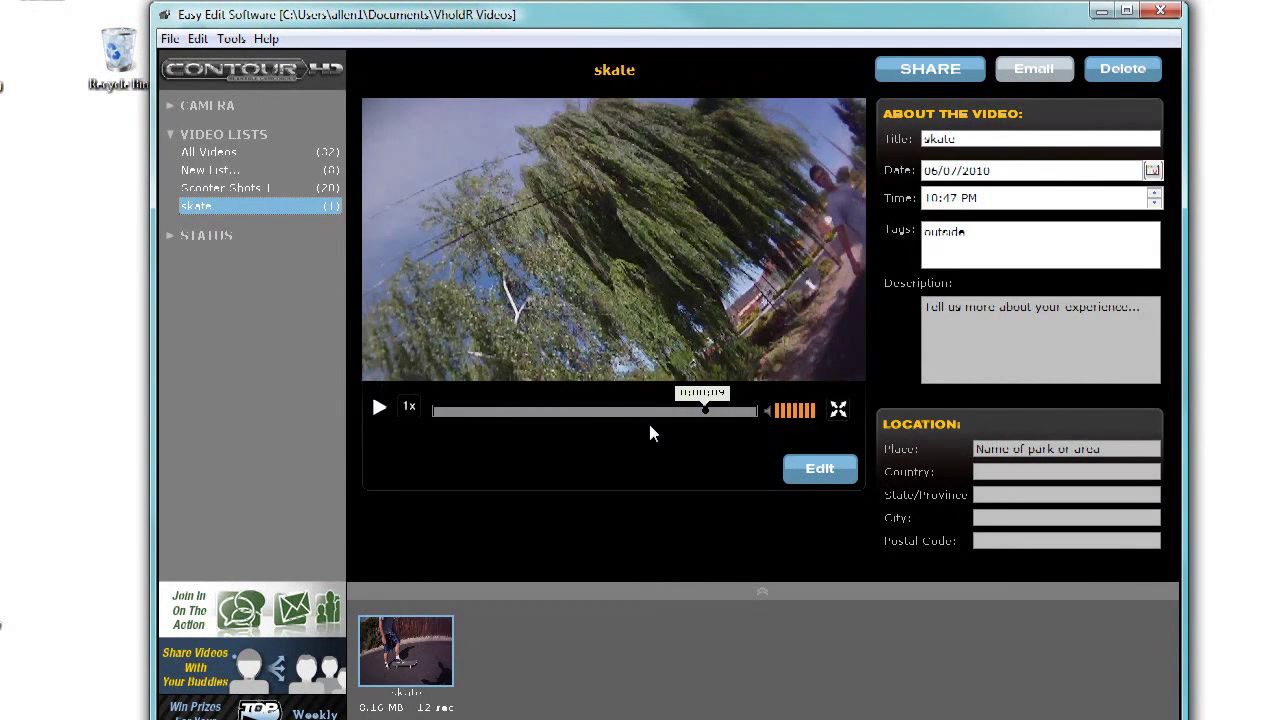
left_click_drag(706, 412, 673, 411)
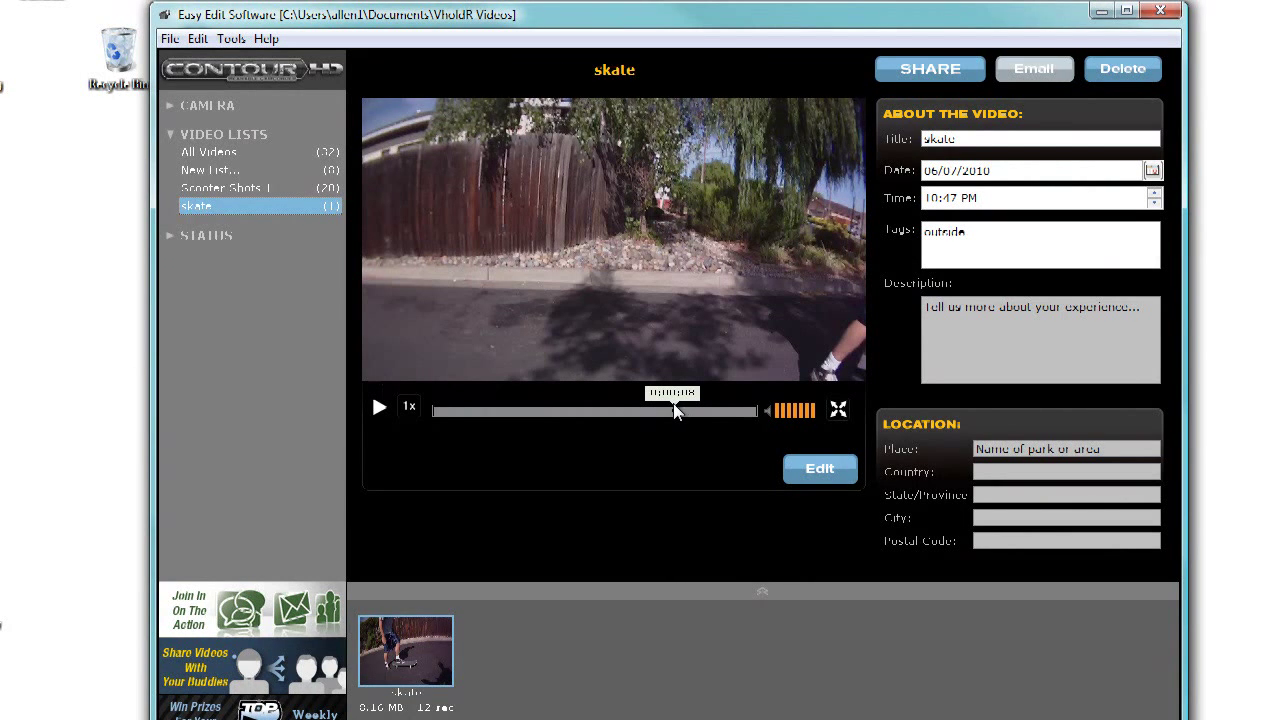
left_click_drag(674, 411, 653, 411)
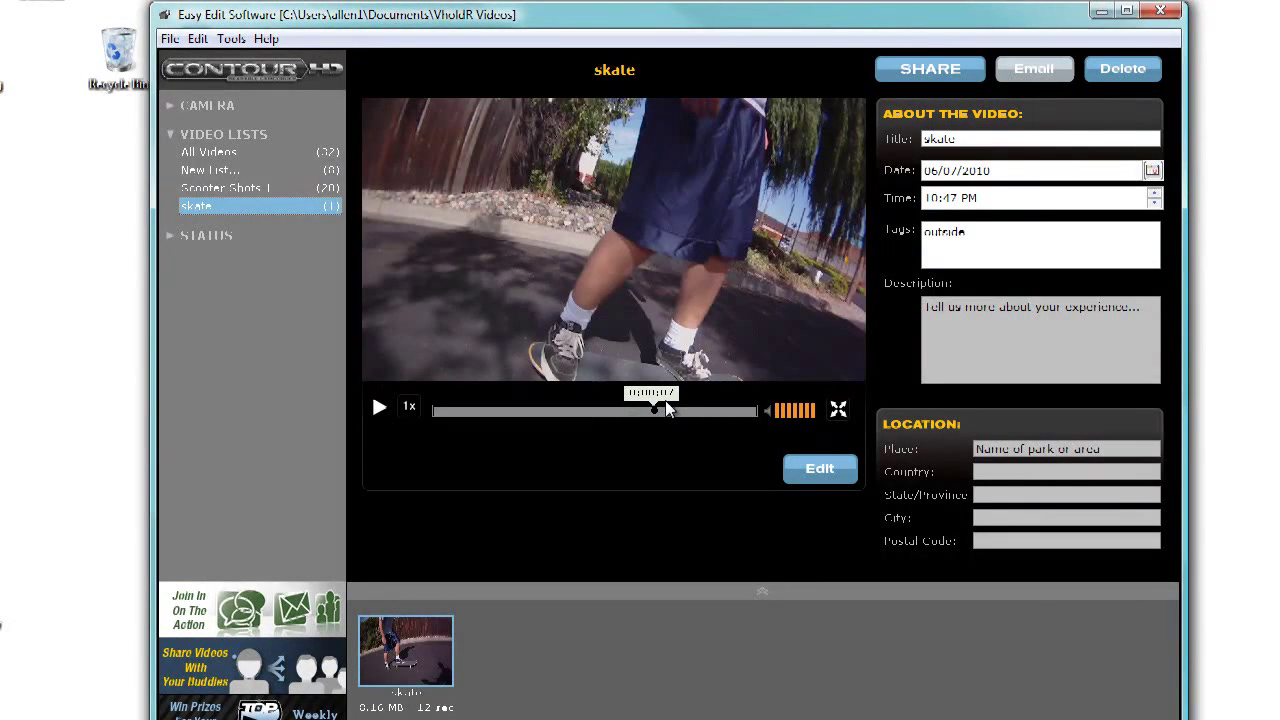
Step: Replay short stretches around 0:00:07–0:00:09, leave playback near 0:00:08, and enter trimming mode
left_click(381, 408)
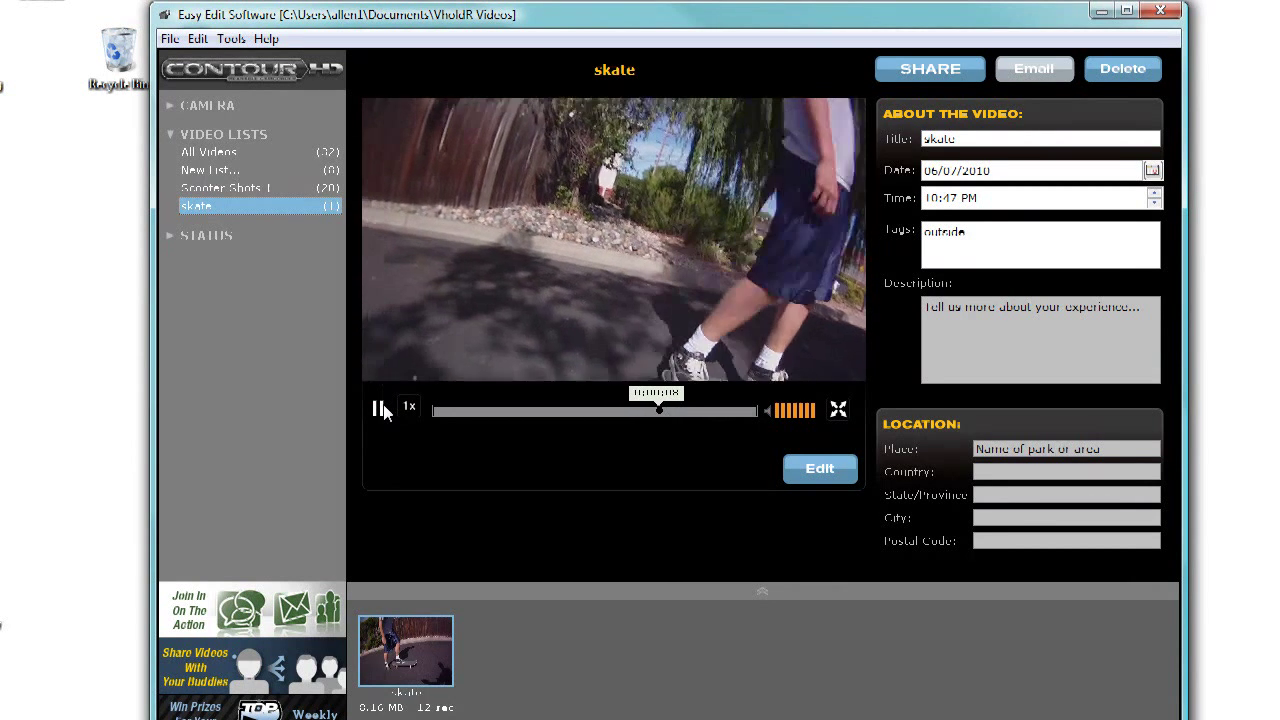
left_click(381, 408)
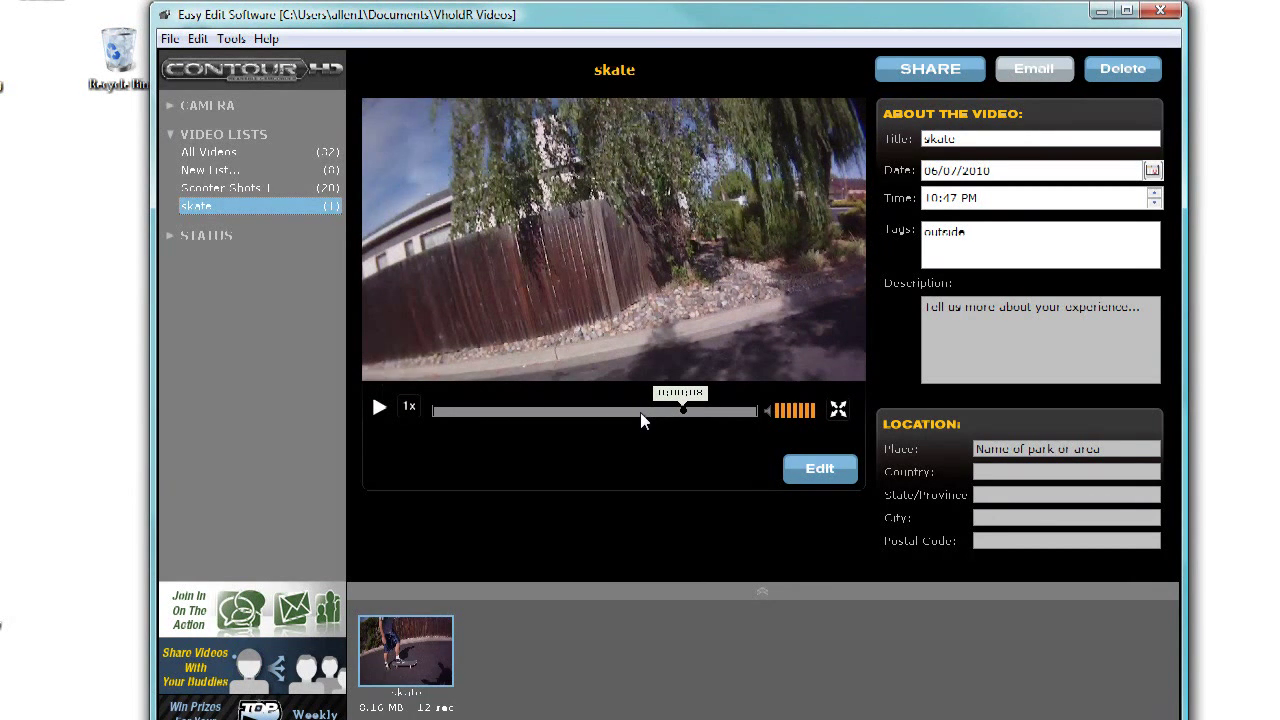
left_click_drag(682, 410, 632, 410)
left_click(384, 409)
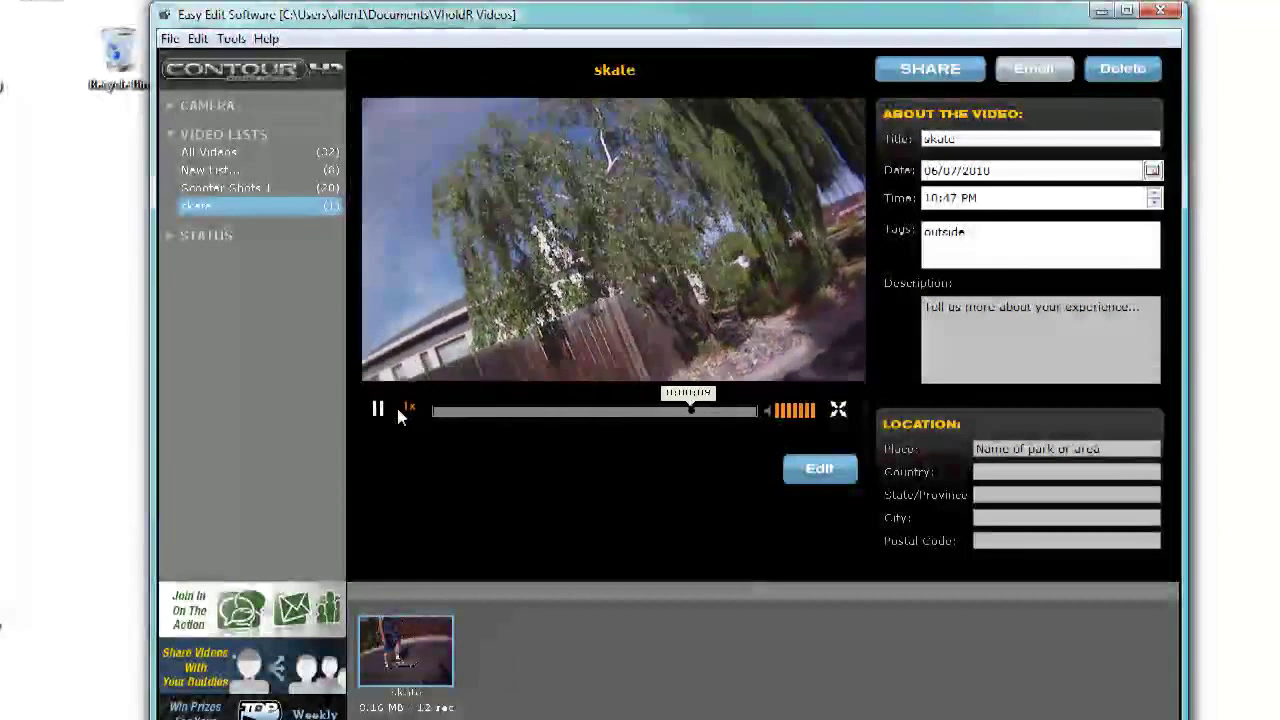
left_click(384, 409)
left_click_drag(707, 408, 658, 411)
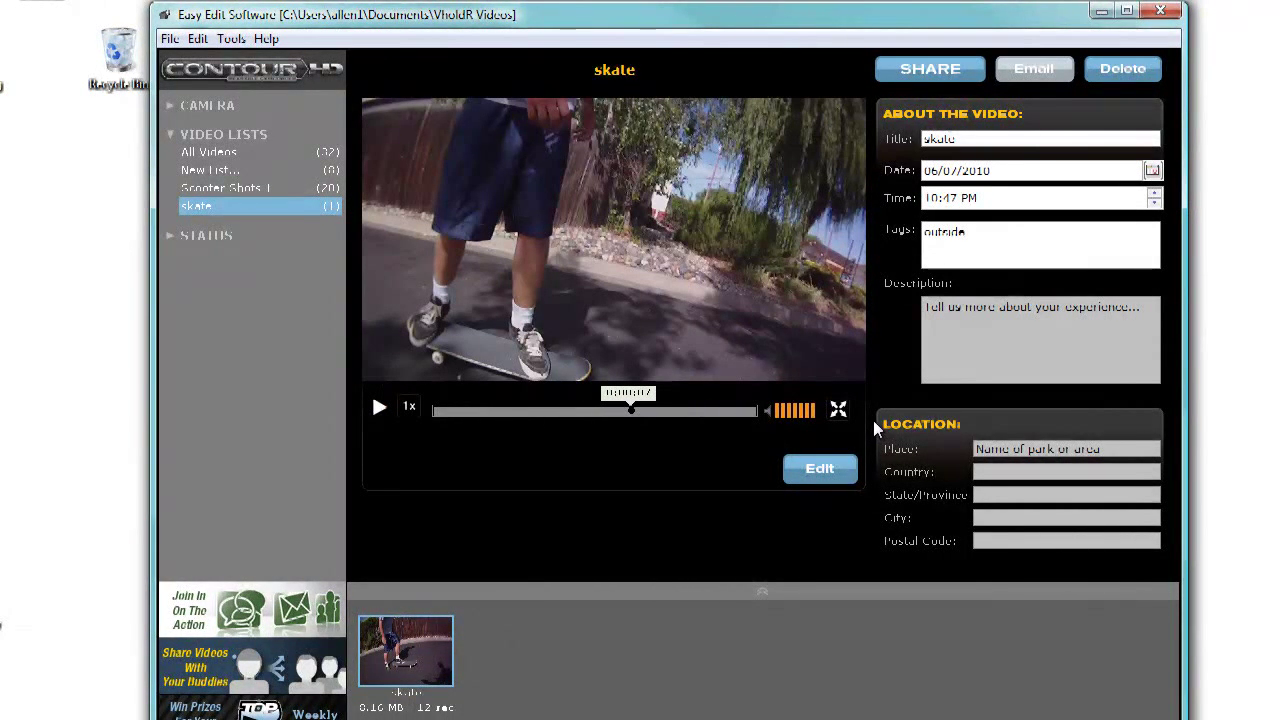
left_click(820, 470)
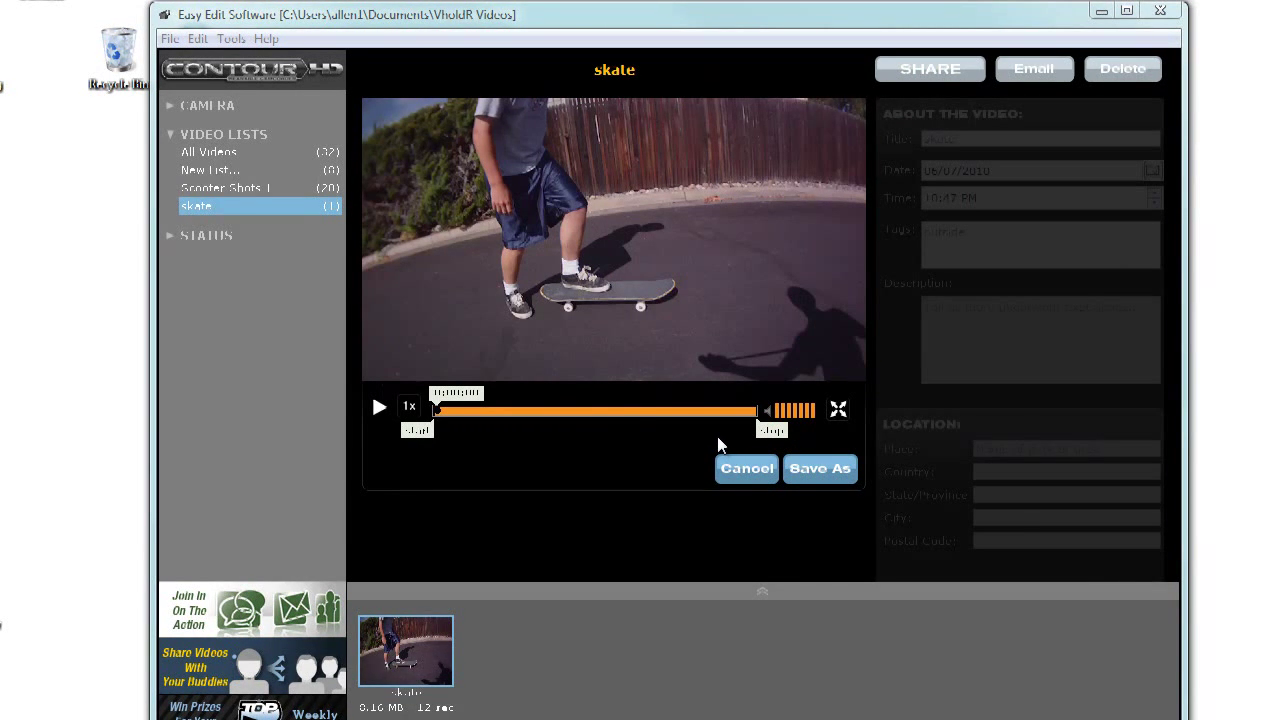
Step: Drag the trim stop marker to 0:00:07 and the start marker to 0:00:01
mouse_move(752, 438)
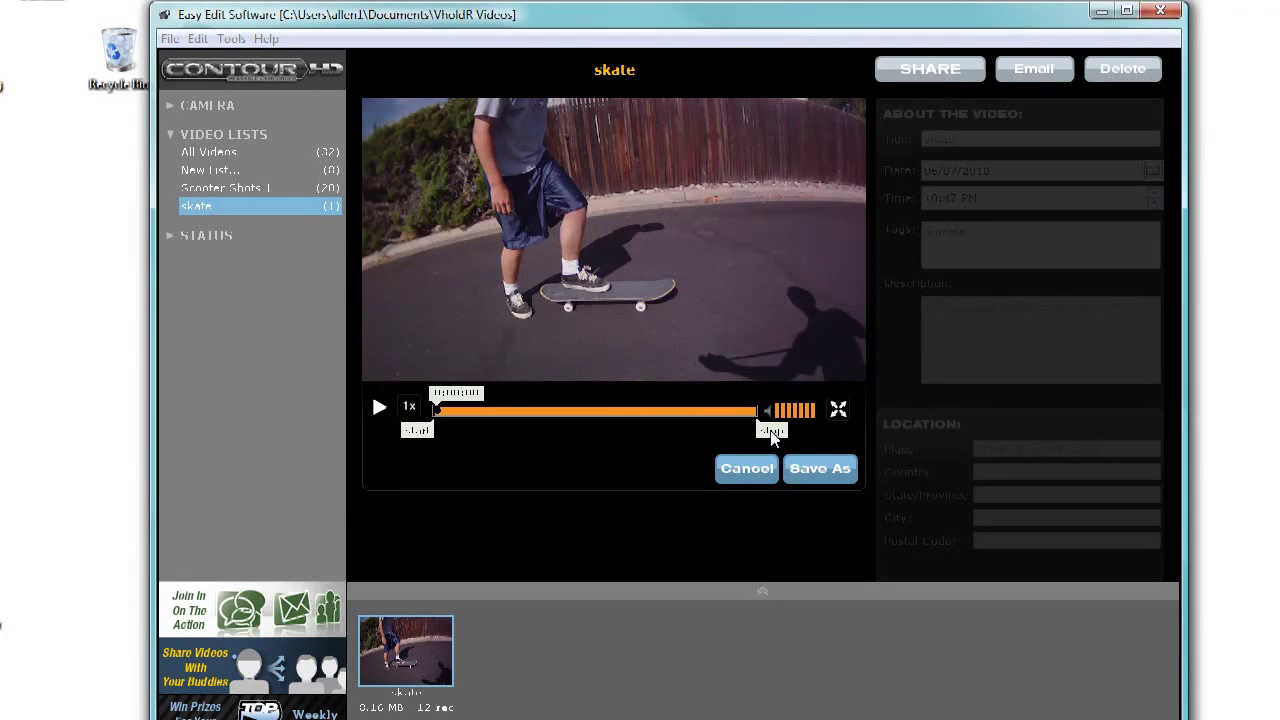
left_click_drag(751, 430, 641, 423)
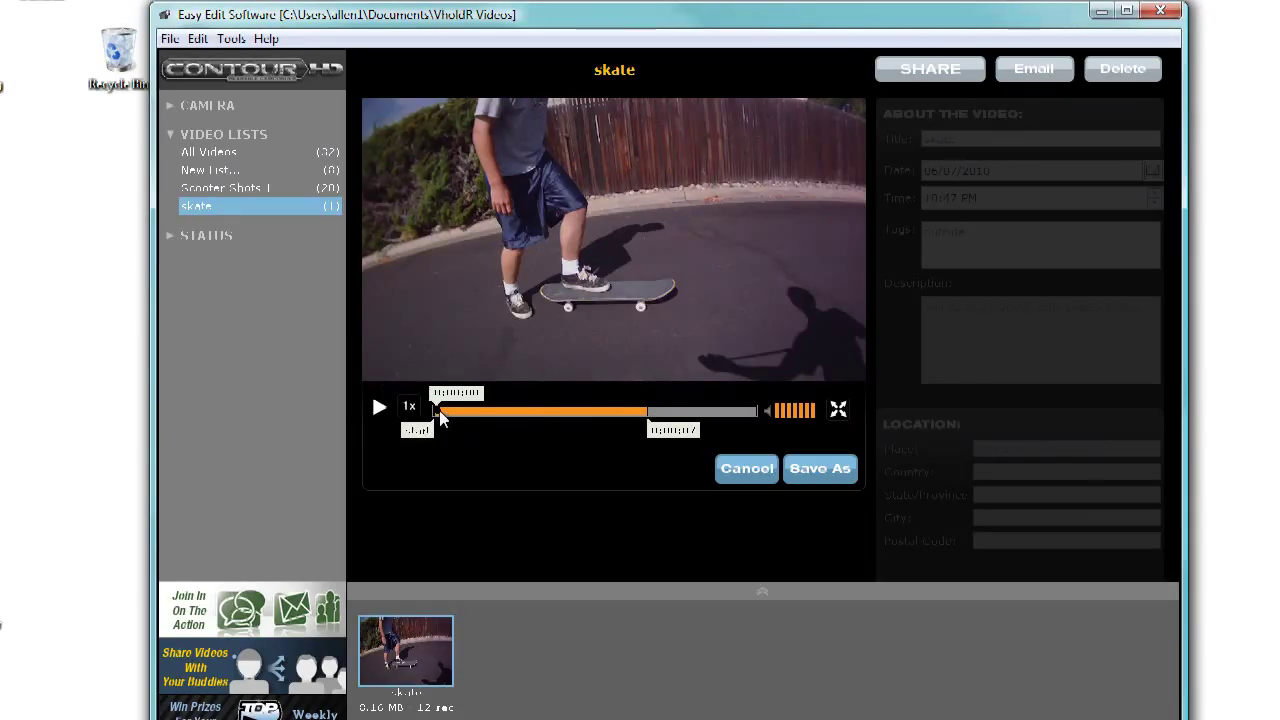
left_click_drag(445, 412, 460, 411)
left_click(478, 393)
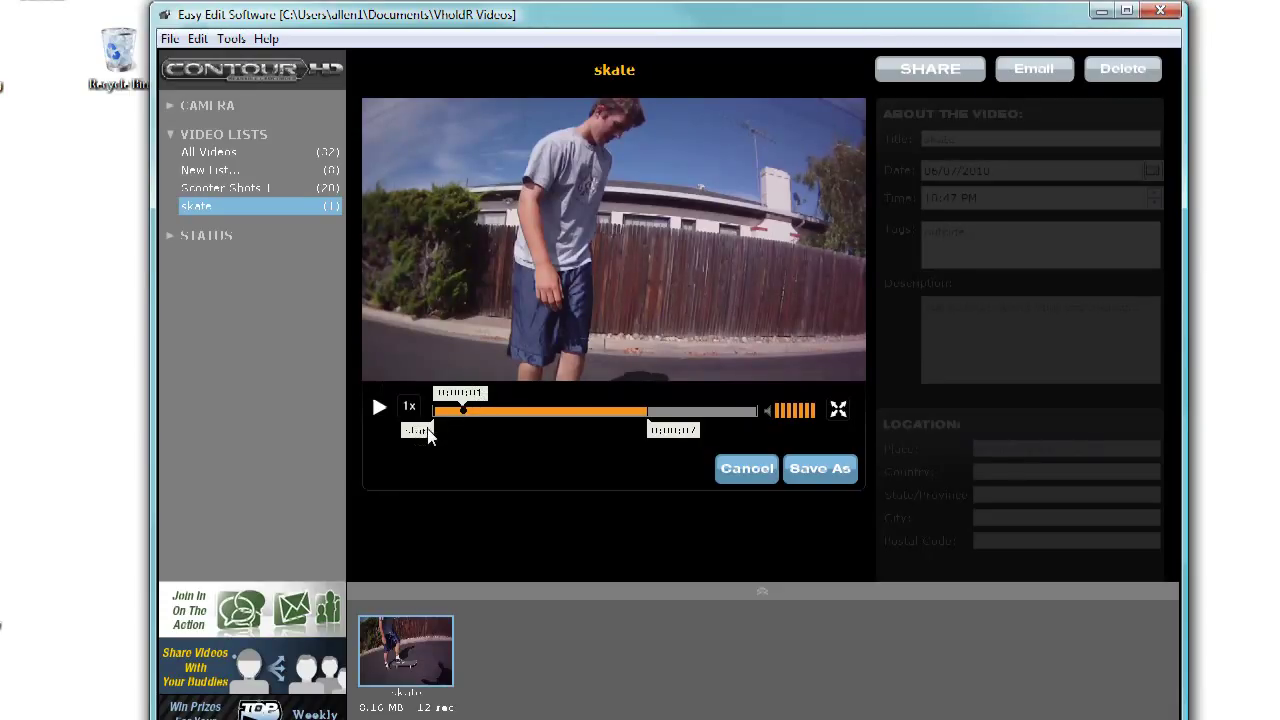
left_click_drag(450, 427, 461, 426)
Step: Save the trimmed section as 'skate_1 clip' and open it from the clip strip
left_click(802, 468)
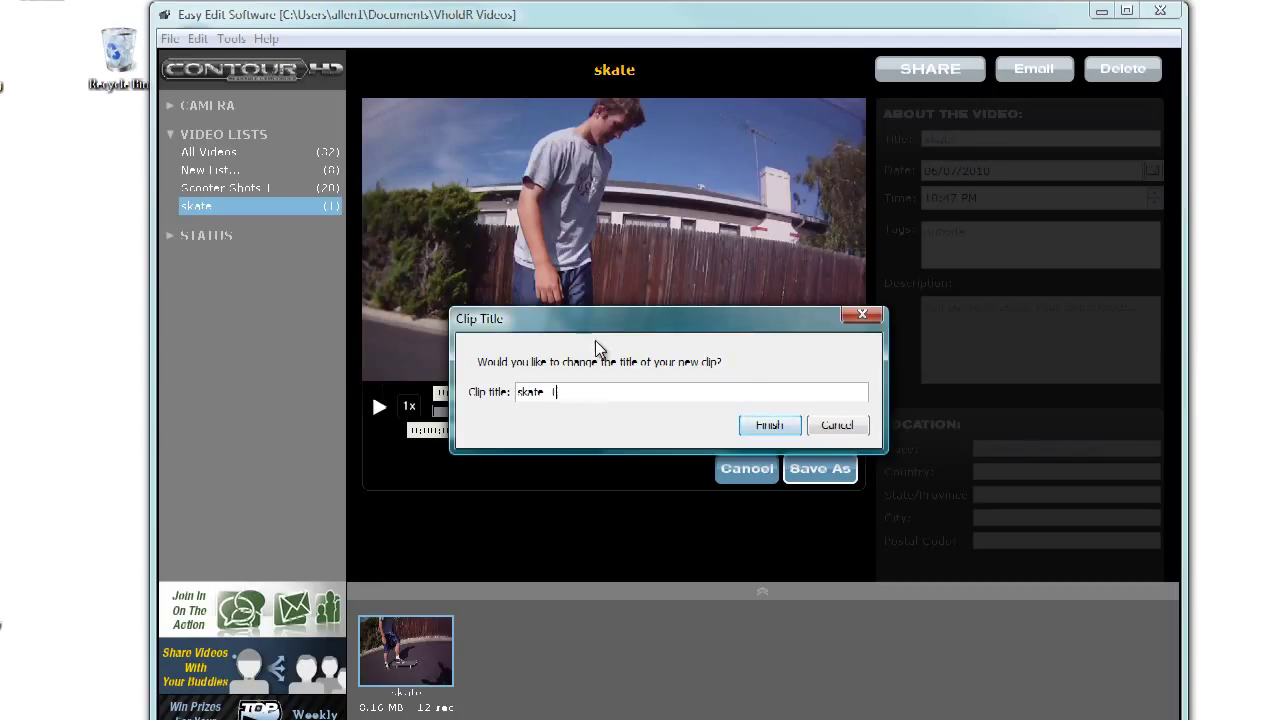
left_click(769, 426)
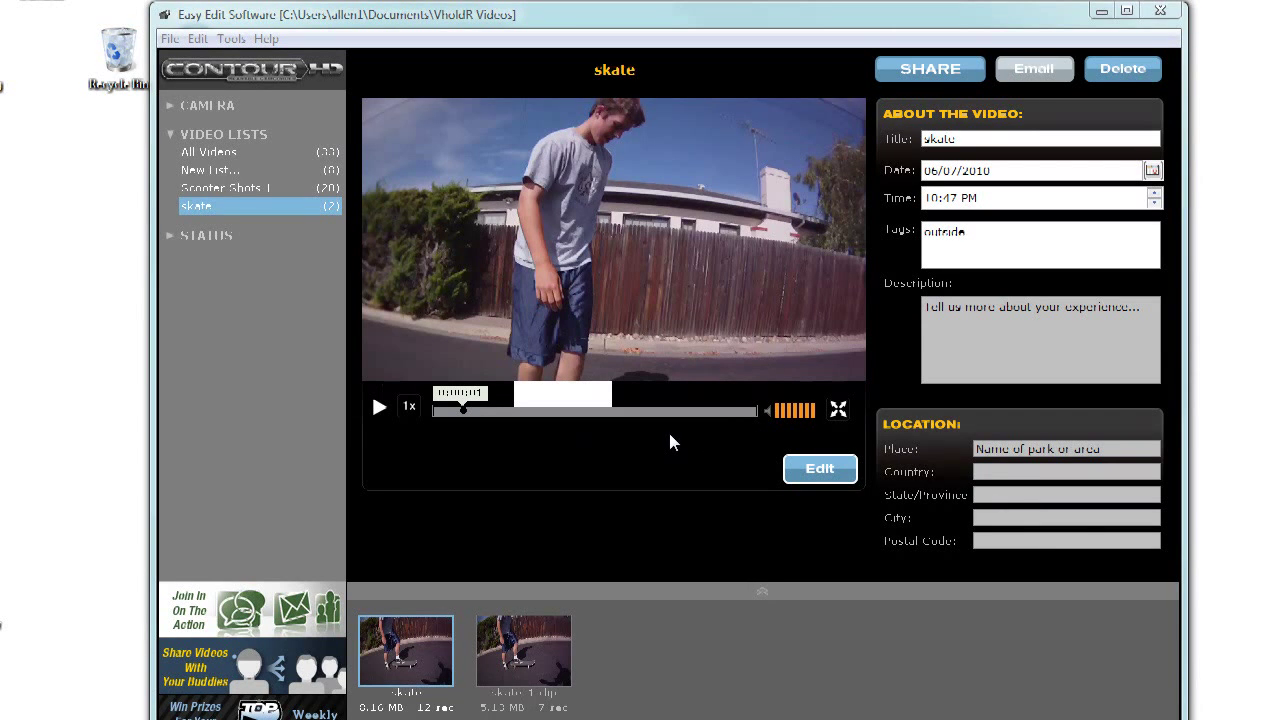
left_click(512, 640)
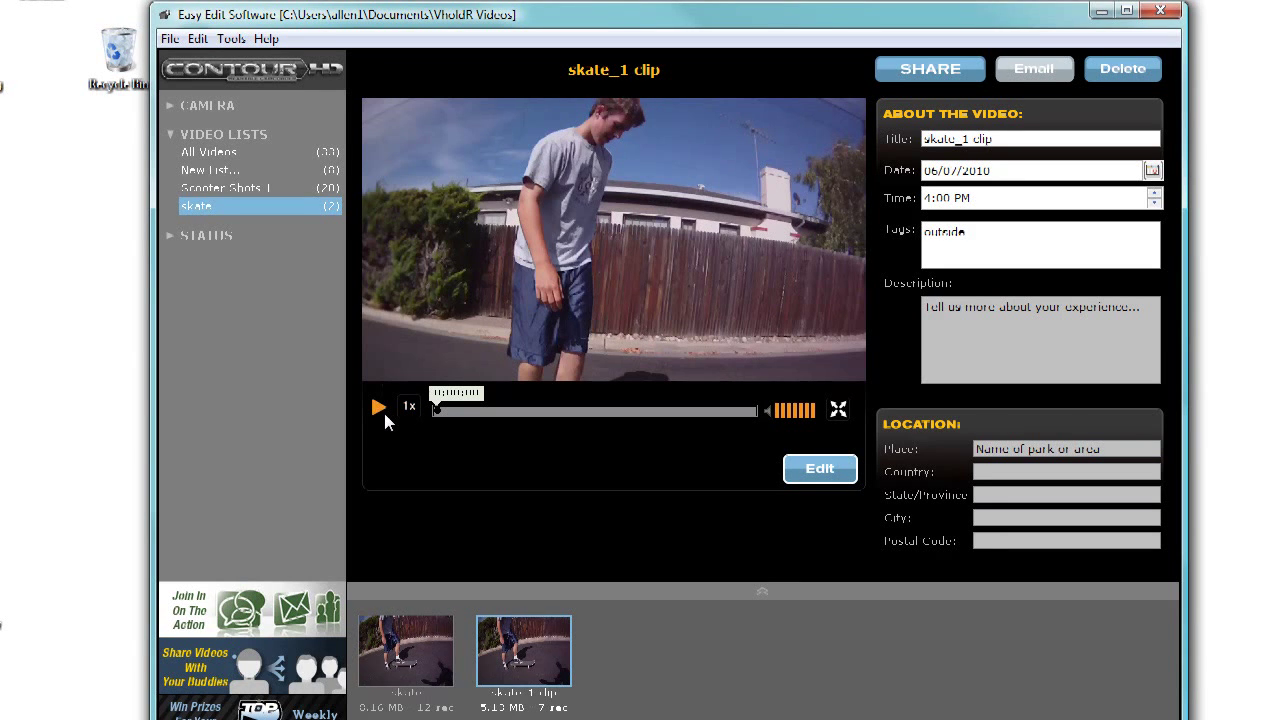
Step: Play the skate_1 clip back, including at half speed
left_click(380, 408)
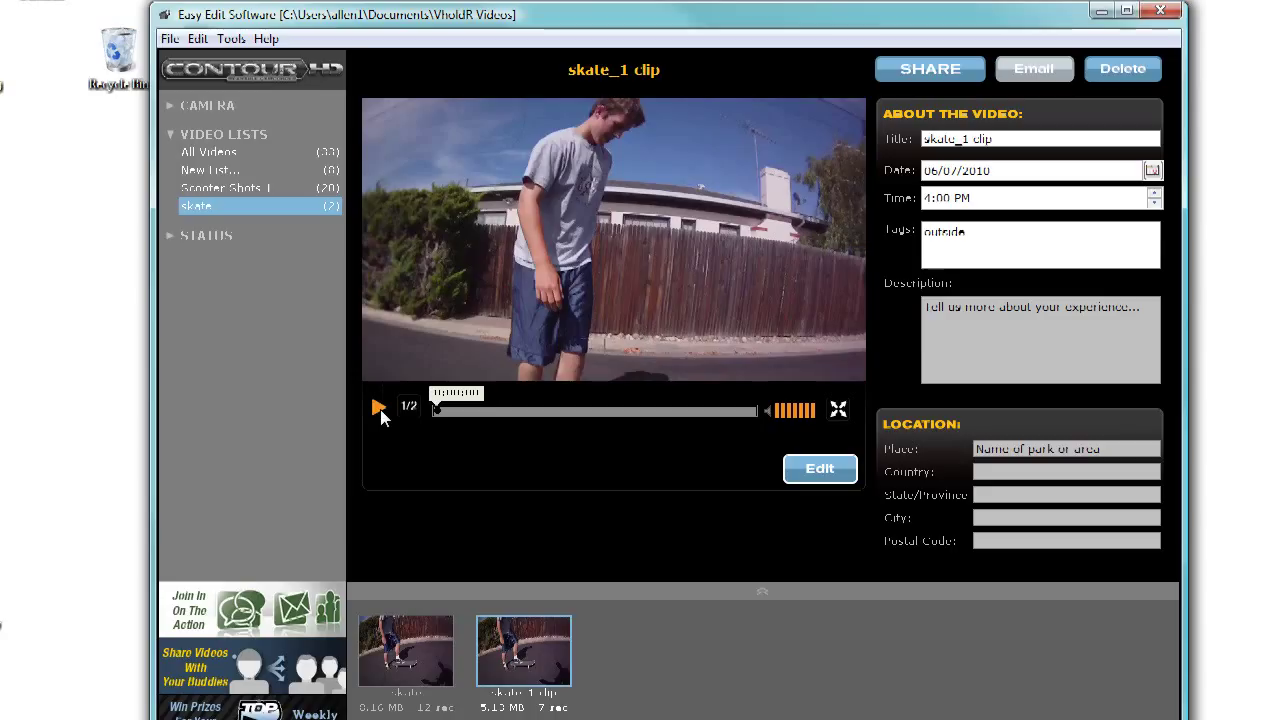
left_click(386, 408)
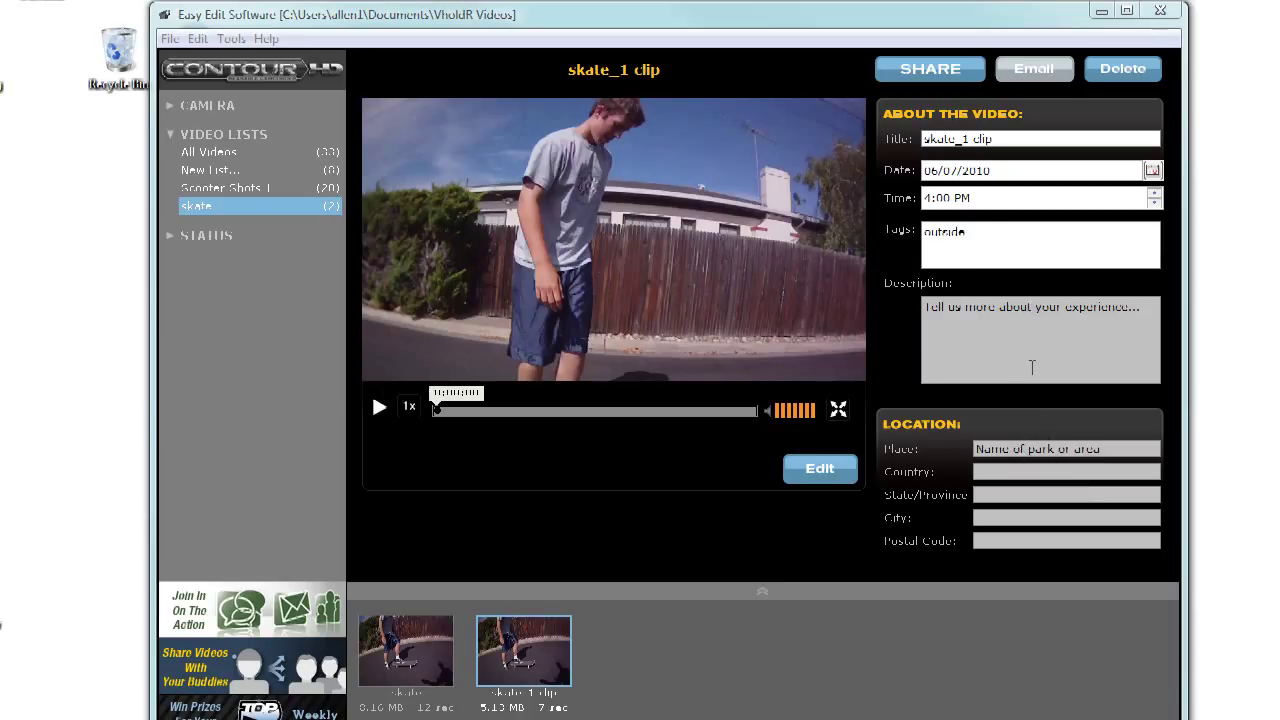
Step: Share the skate_1 clip, logging in to VholdR.com with the account username and password
left_click(939, 79)
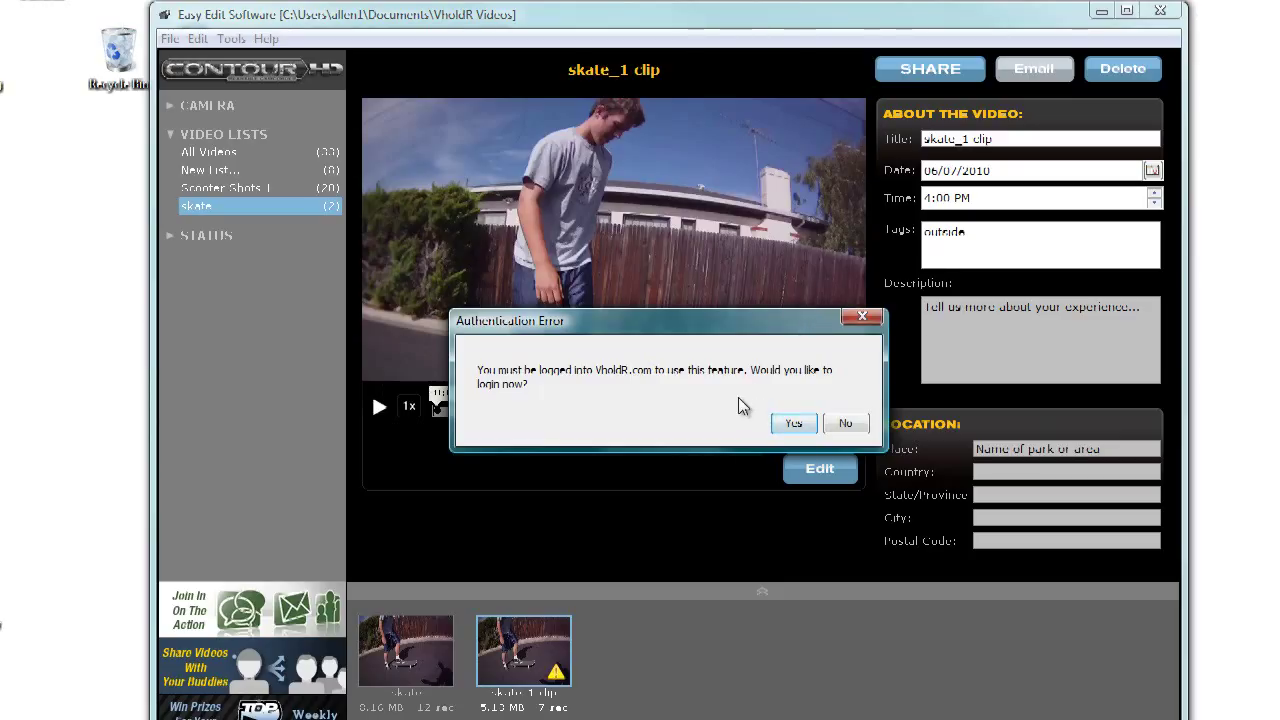
left_click(793, 424)
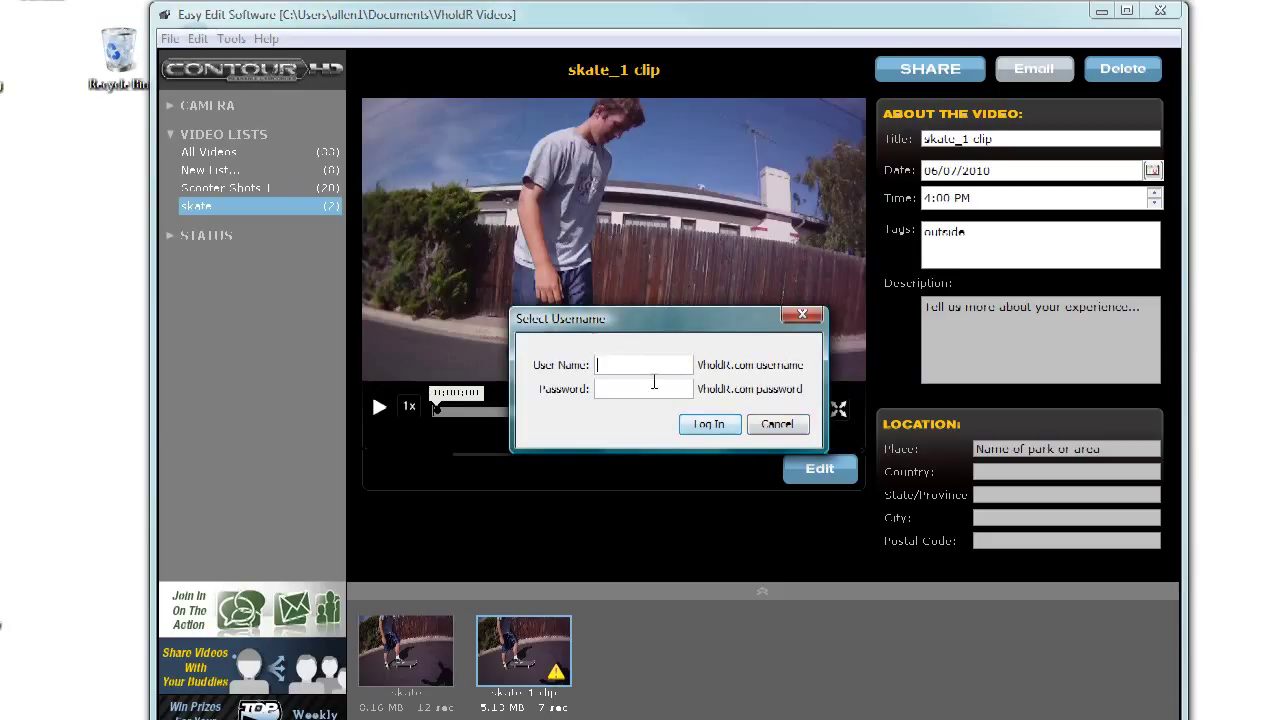
key("Tab")
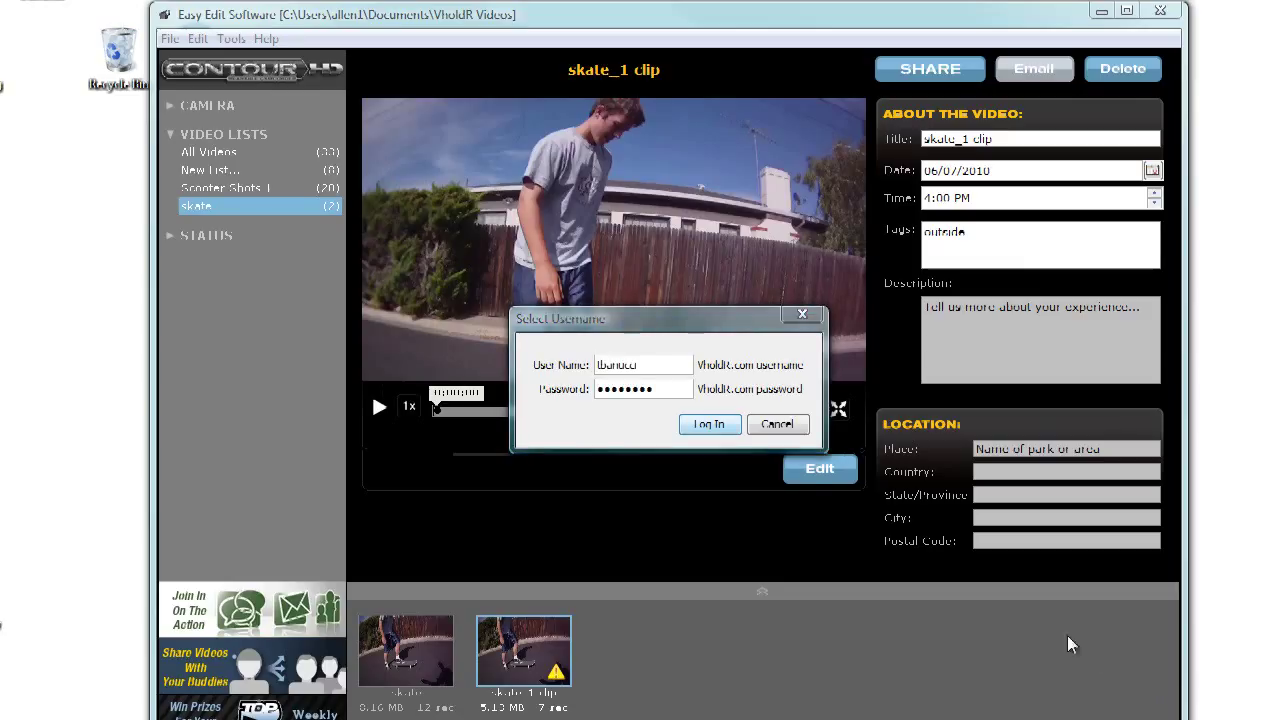
left_click(726, 430)
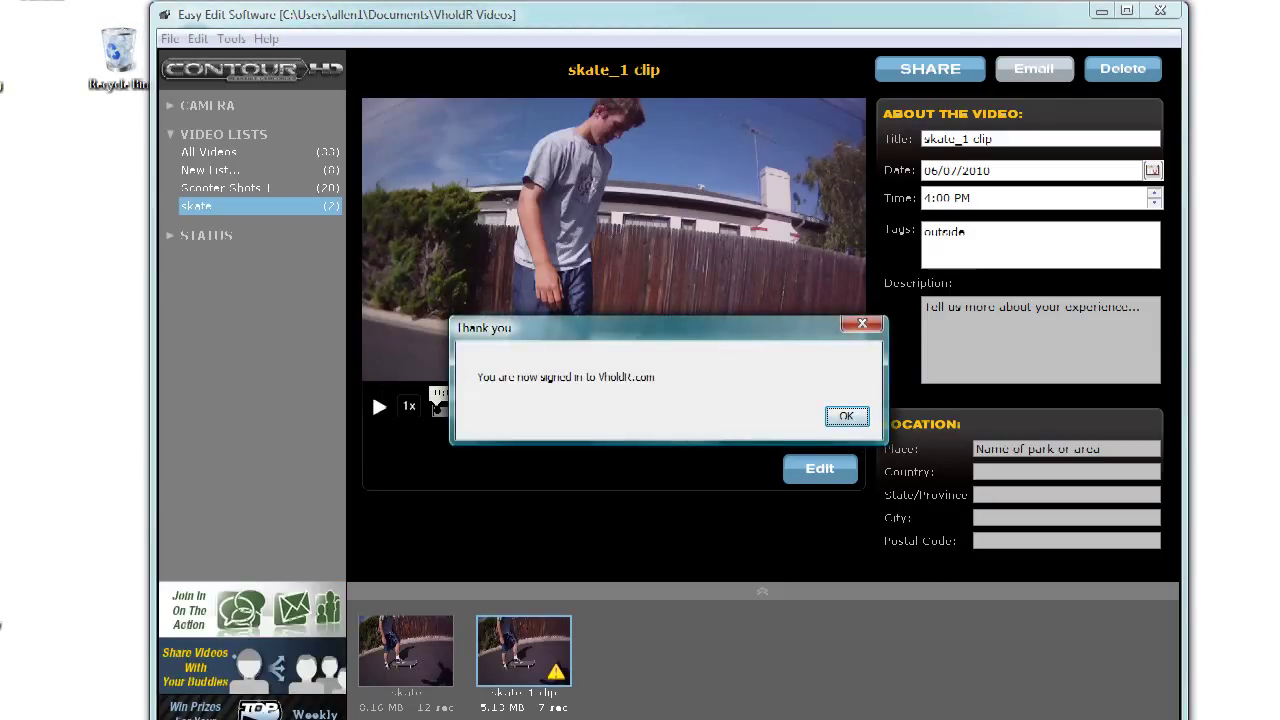
left_click(849, 417)
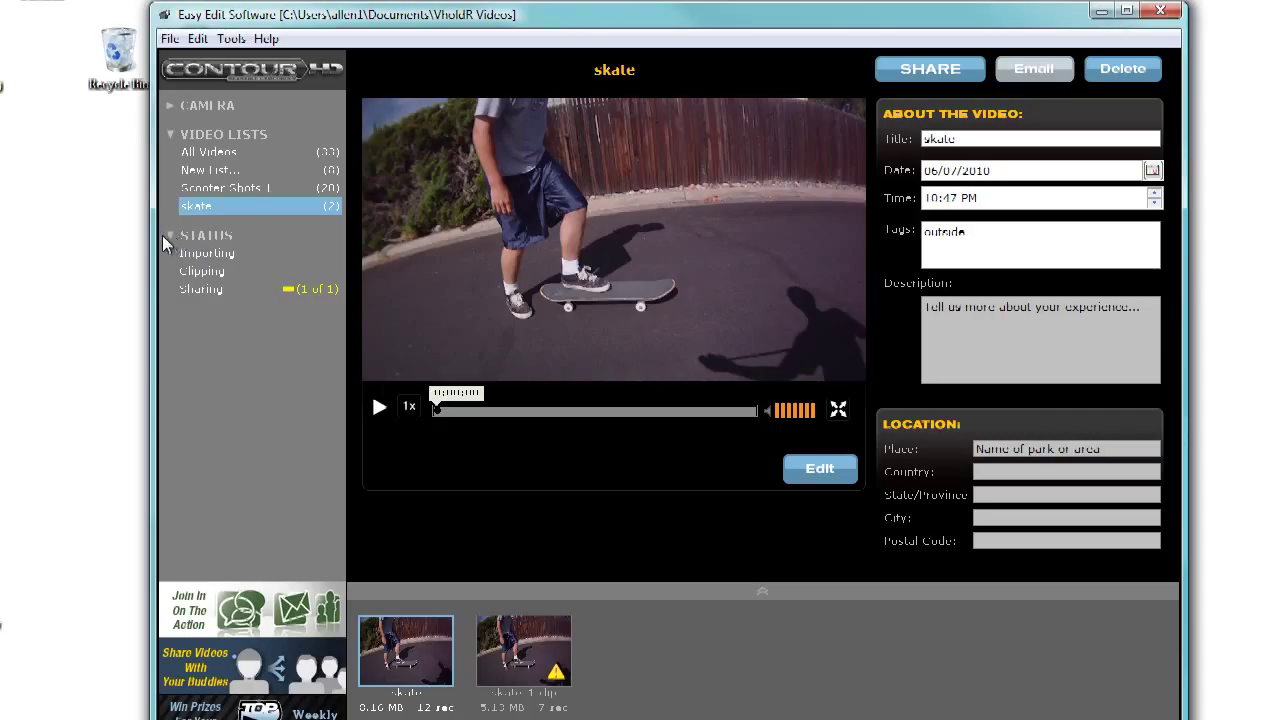
Step: Open Sharing under Status to see the skate_1 clip.MOV upload result
left_click(201, 289)
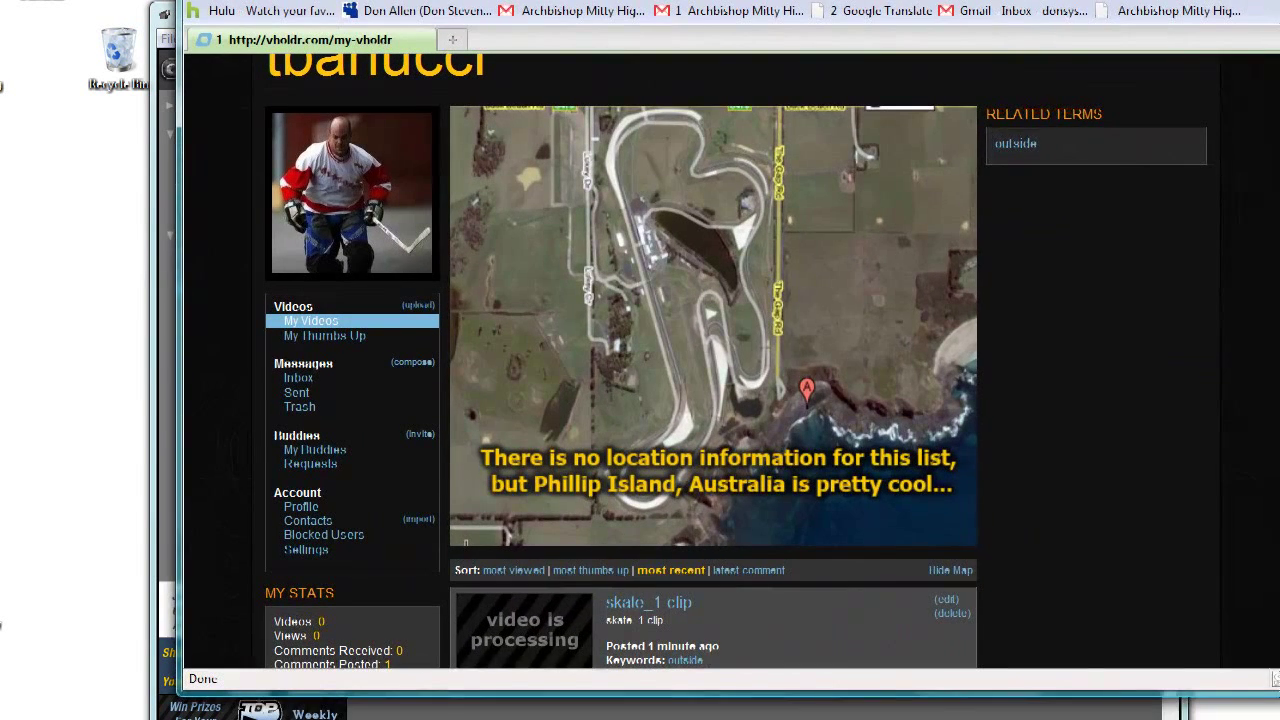
scroll(1010, 279, "down", 5)
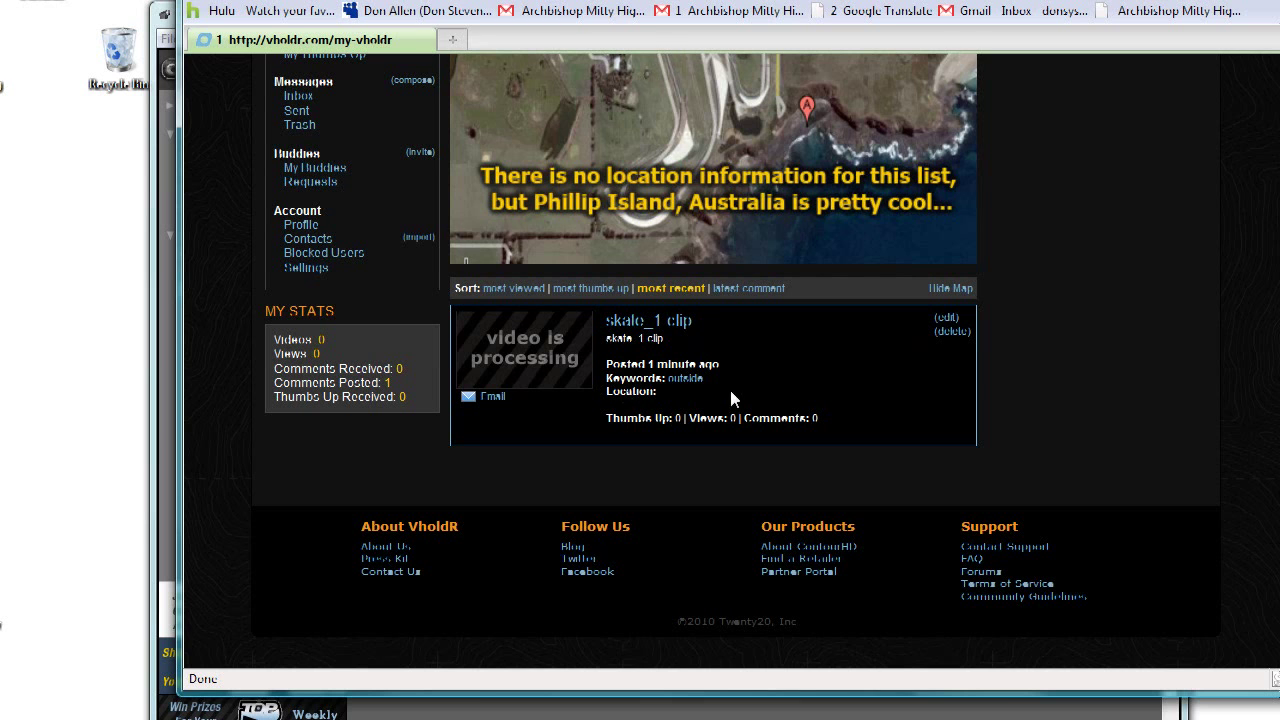
scroll(660, 410, "up", 2)
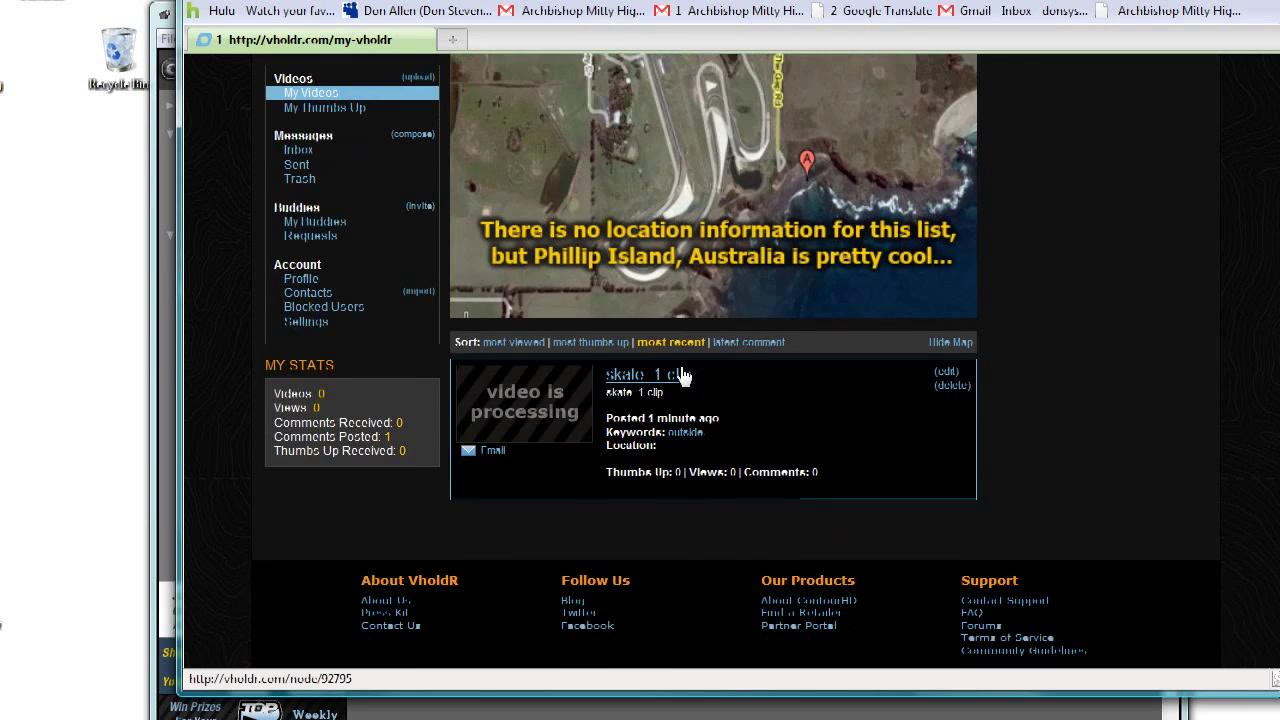
scroll(957, 586, "down", 2)
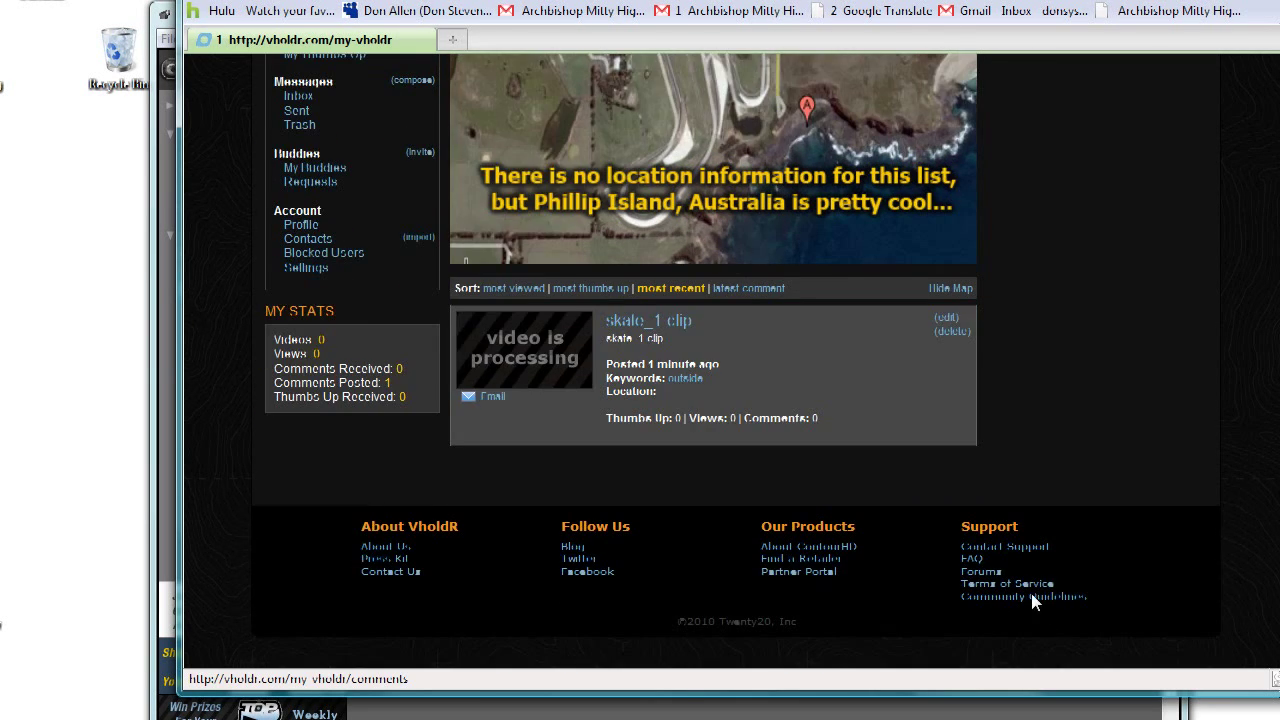